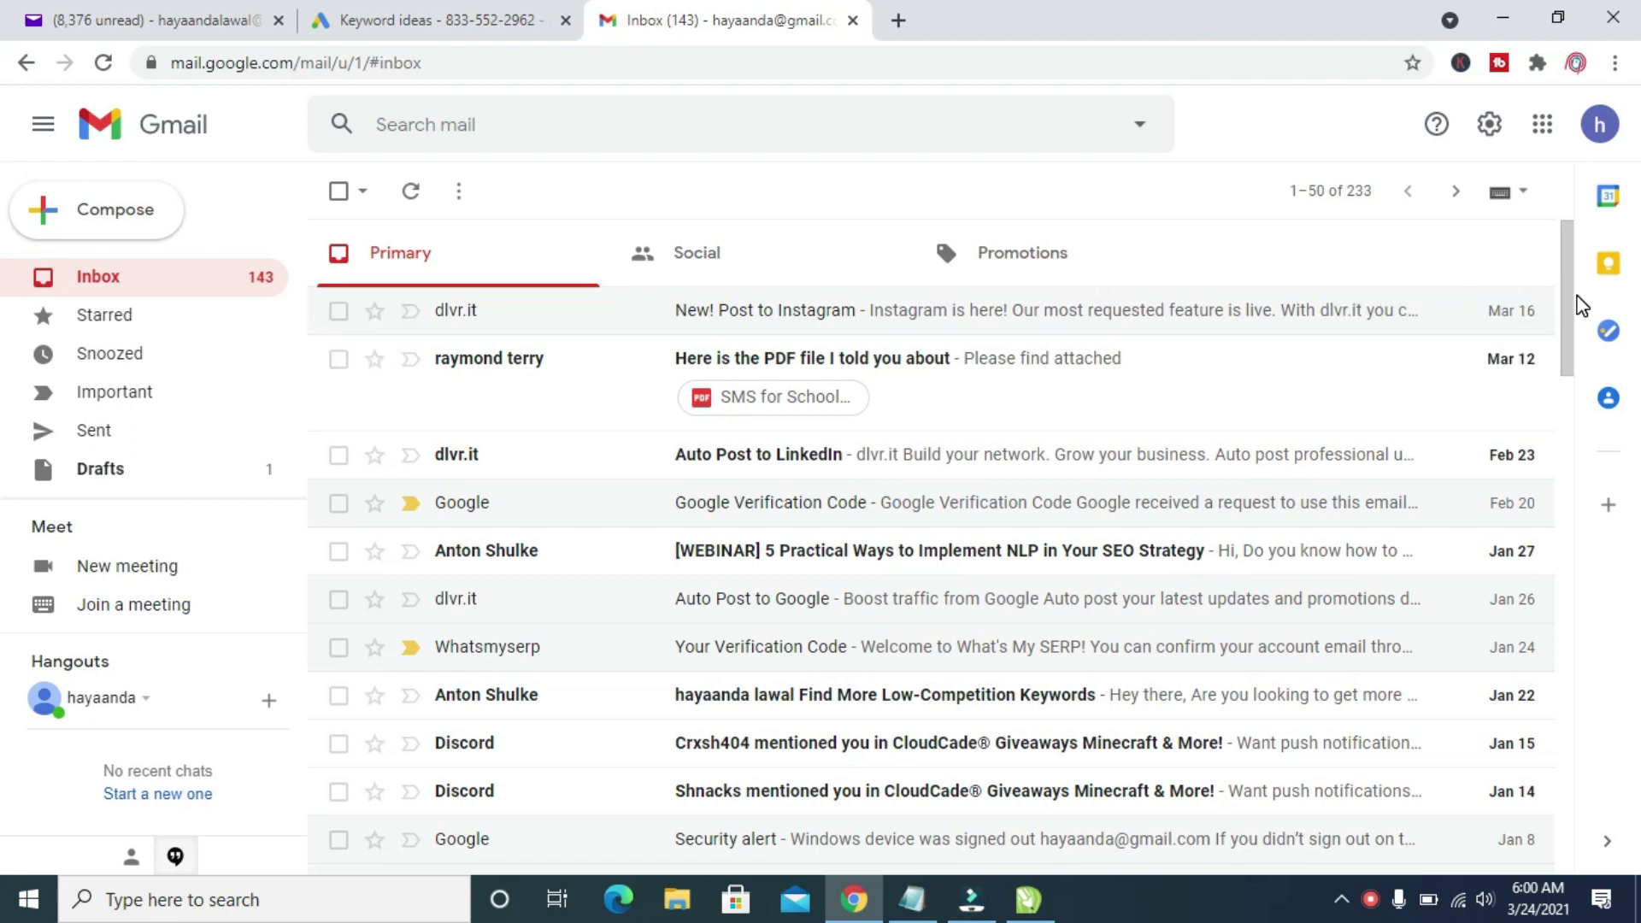
- Compose a new Gmail message with the subject 'Testing Email'
left_click_drag(1576, 301, 1542, 172)
left_click(112, 219)
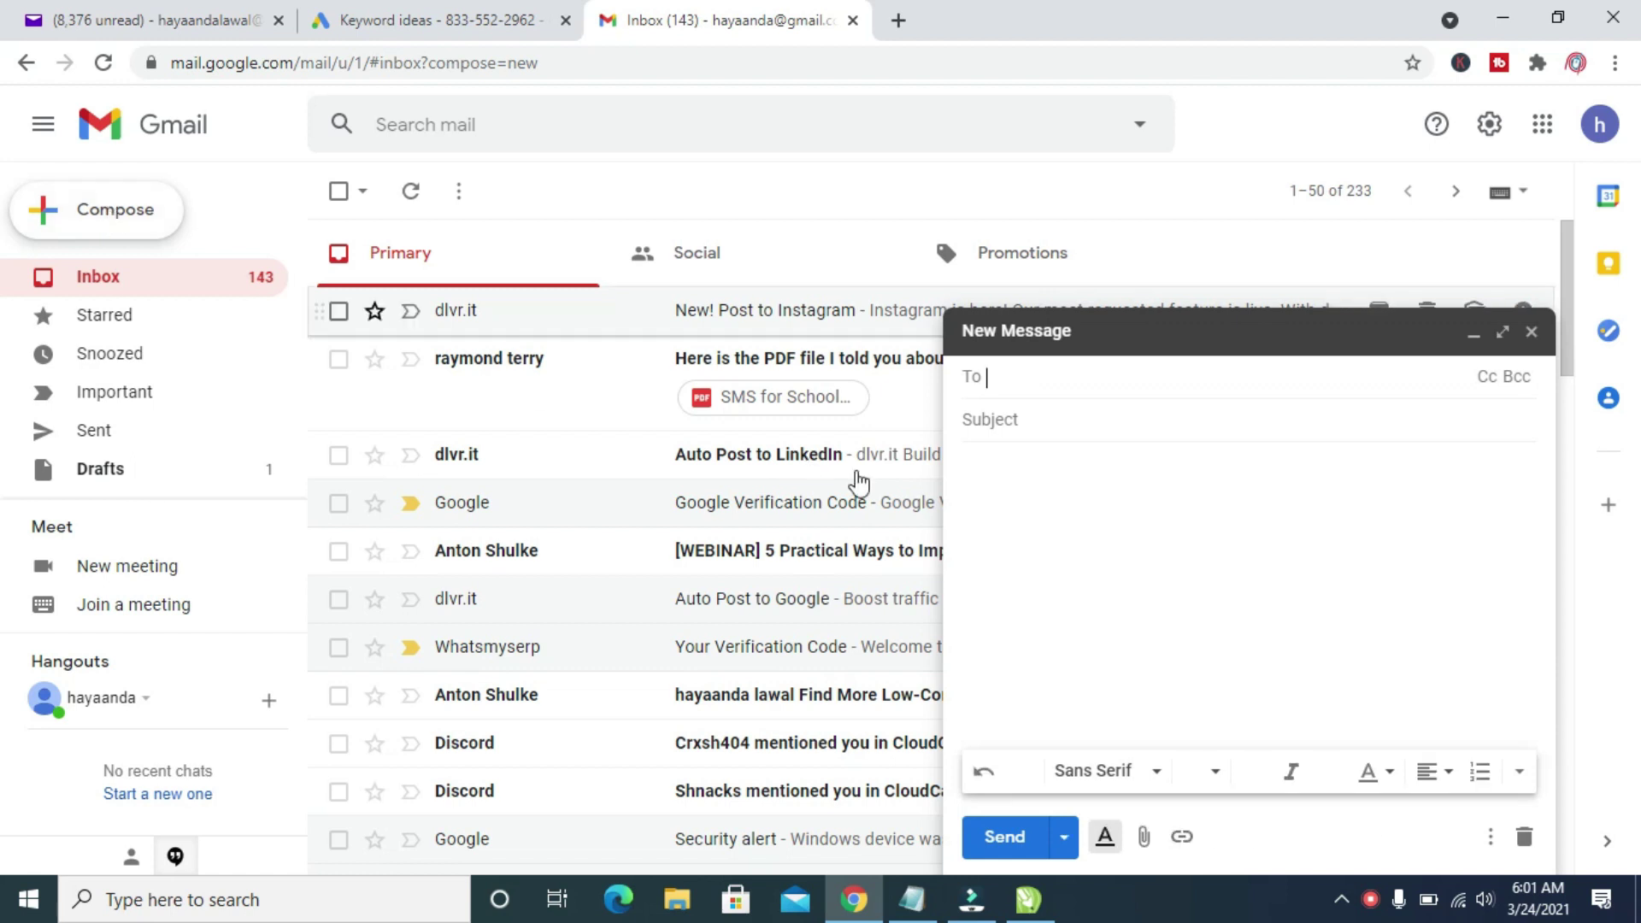
left_click(1112, 425)
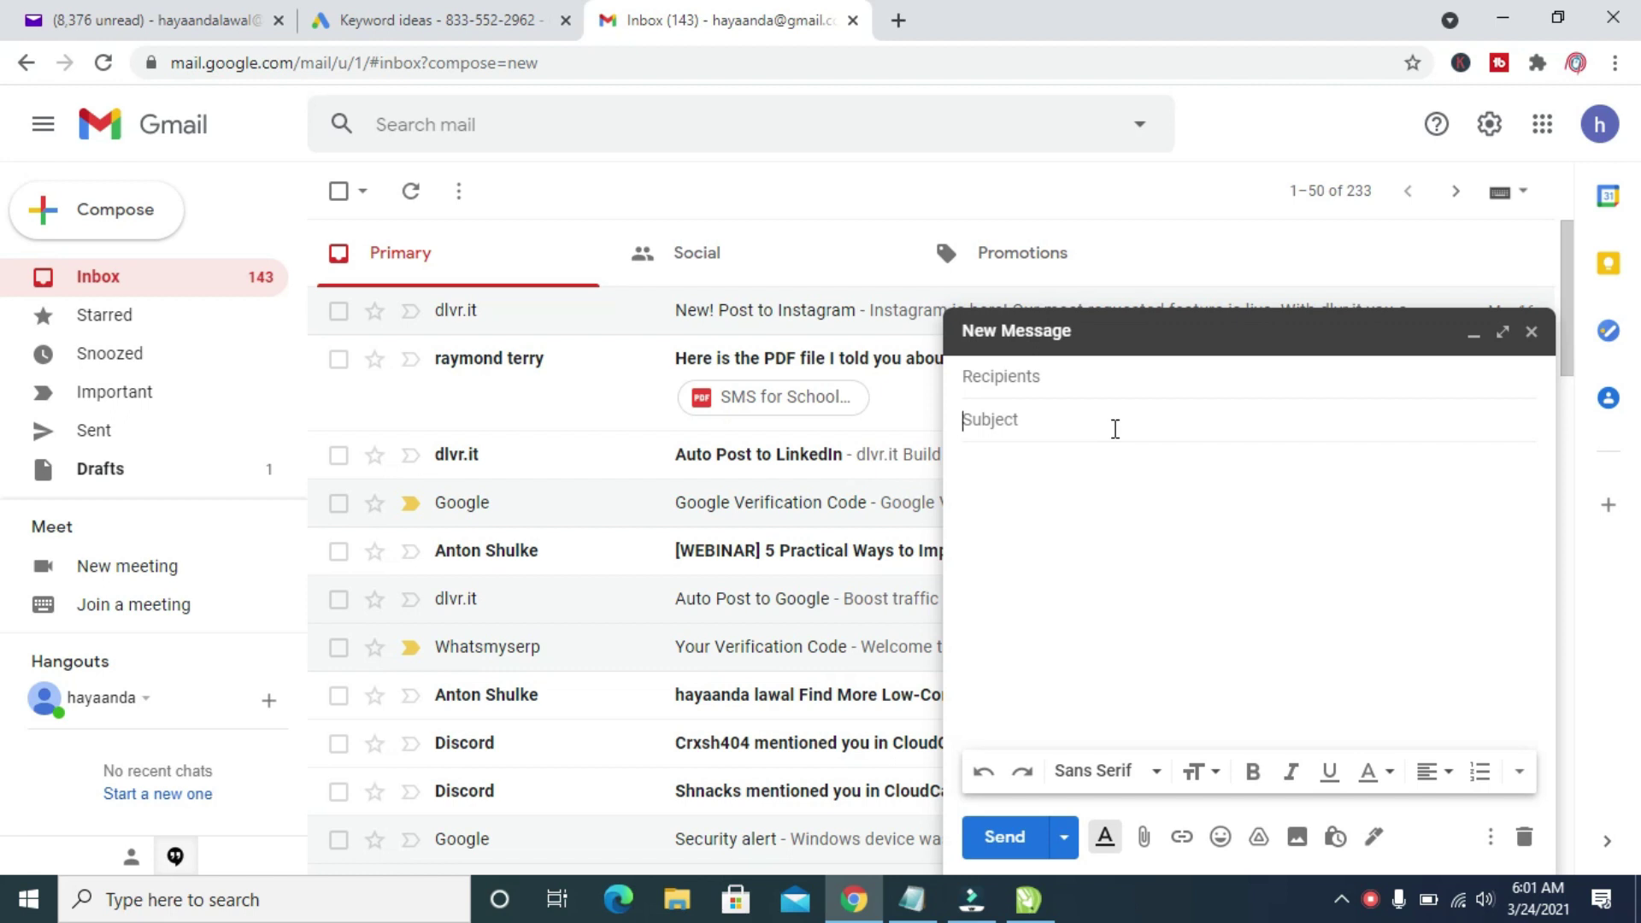
type("Testing Email")
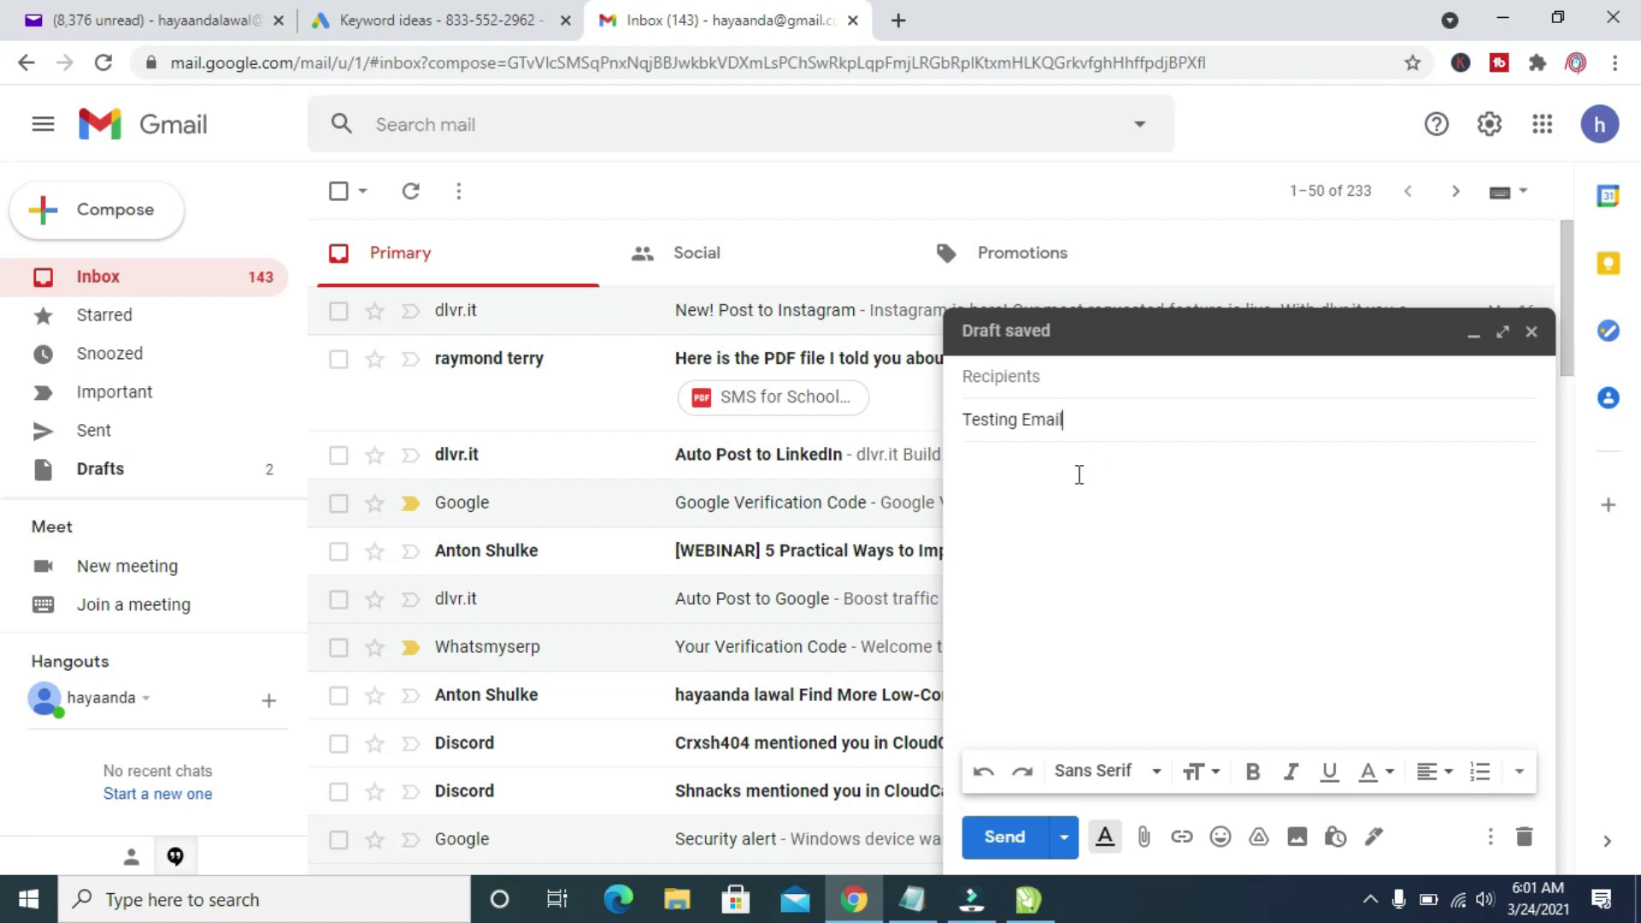
- Type 'Hello Viewer kindly subscribe' as the message body
left_click(1080, 475)
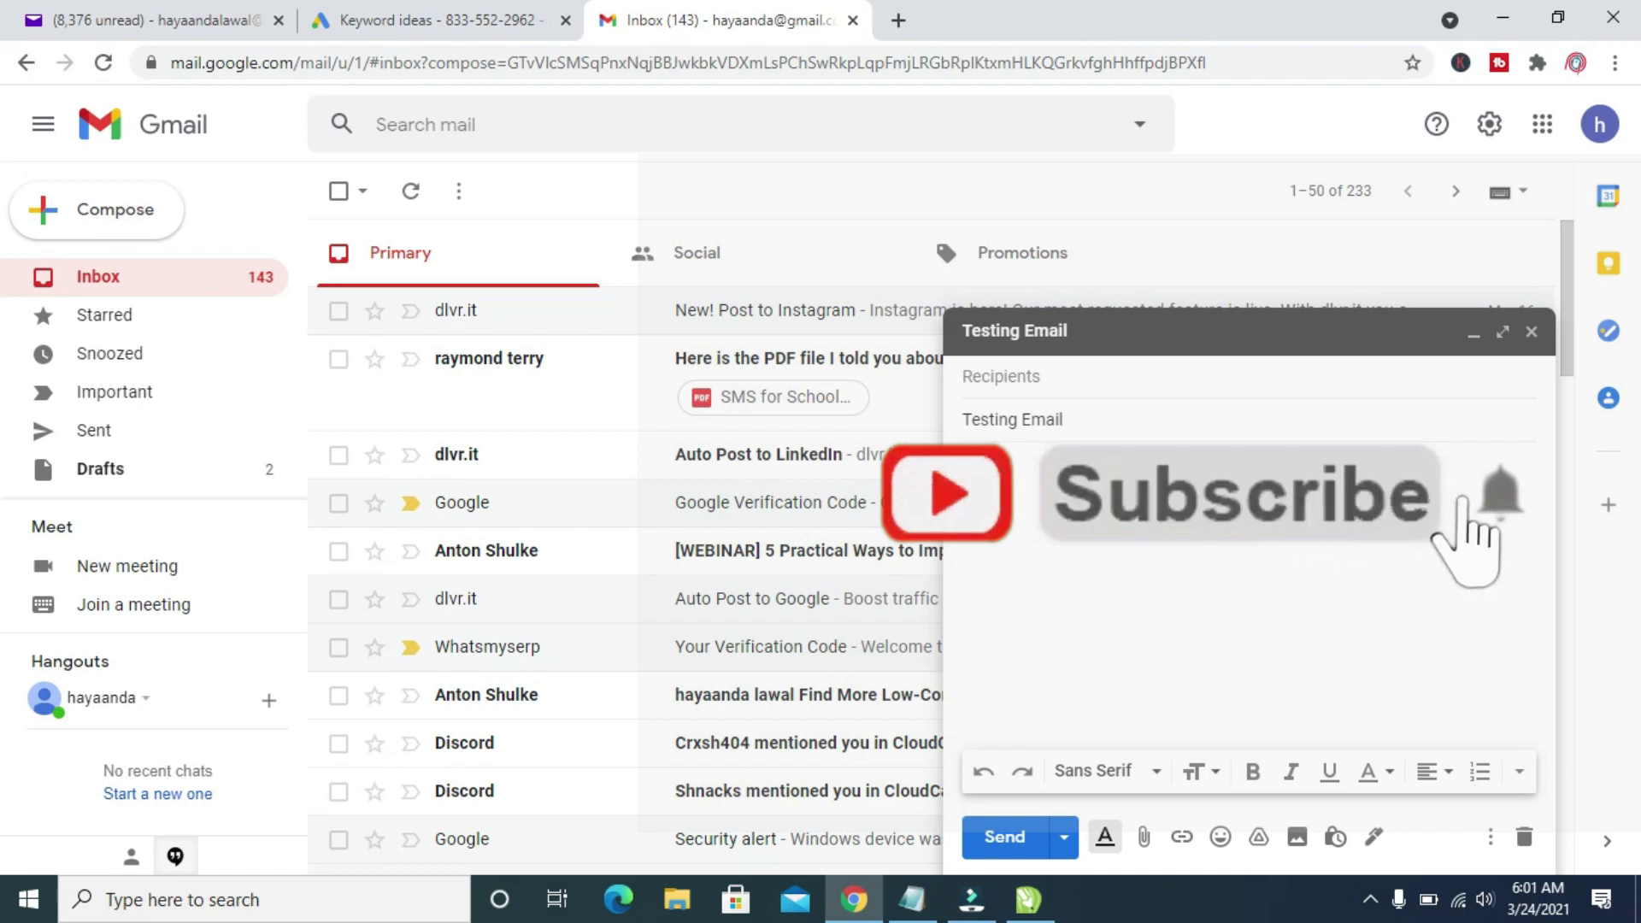
type("H")
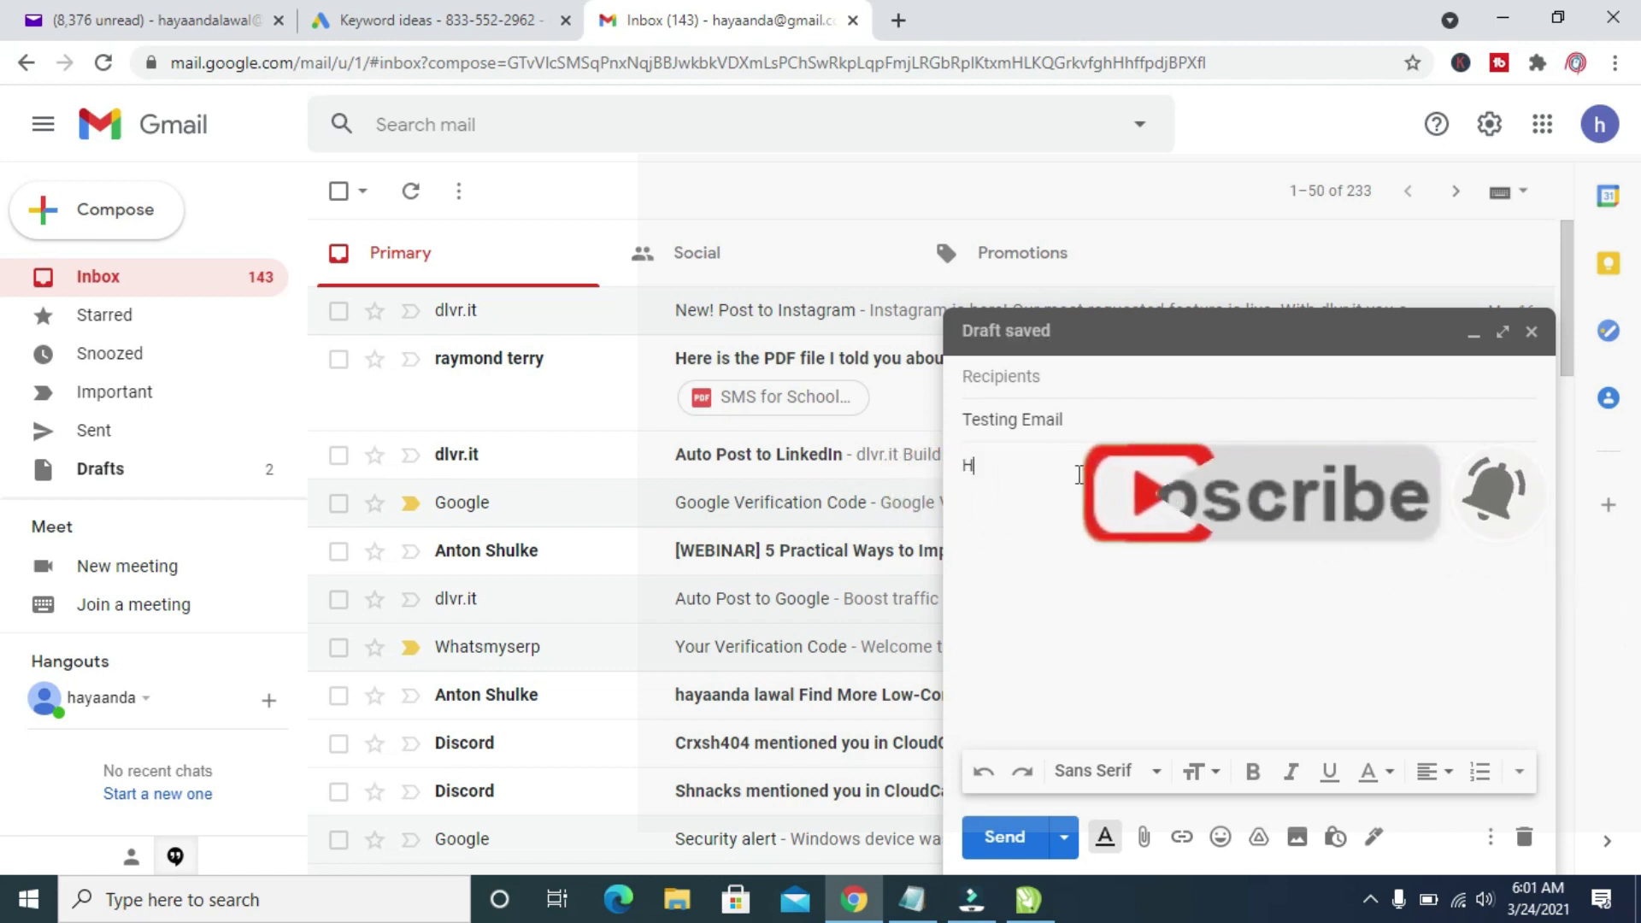
type("ello")
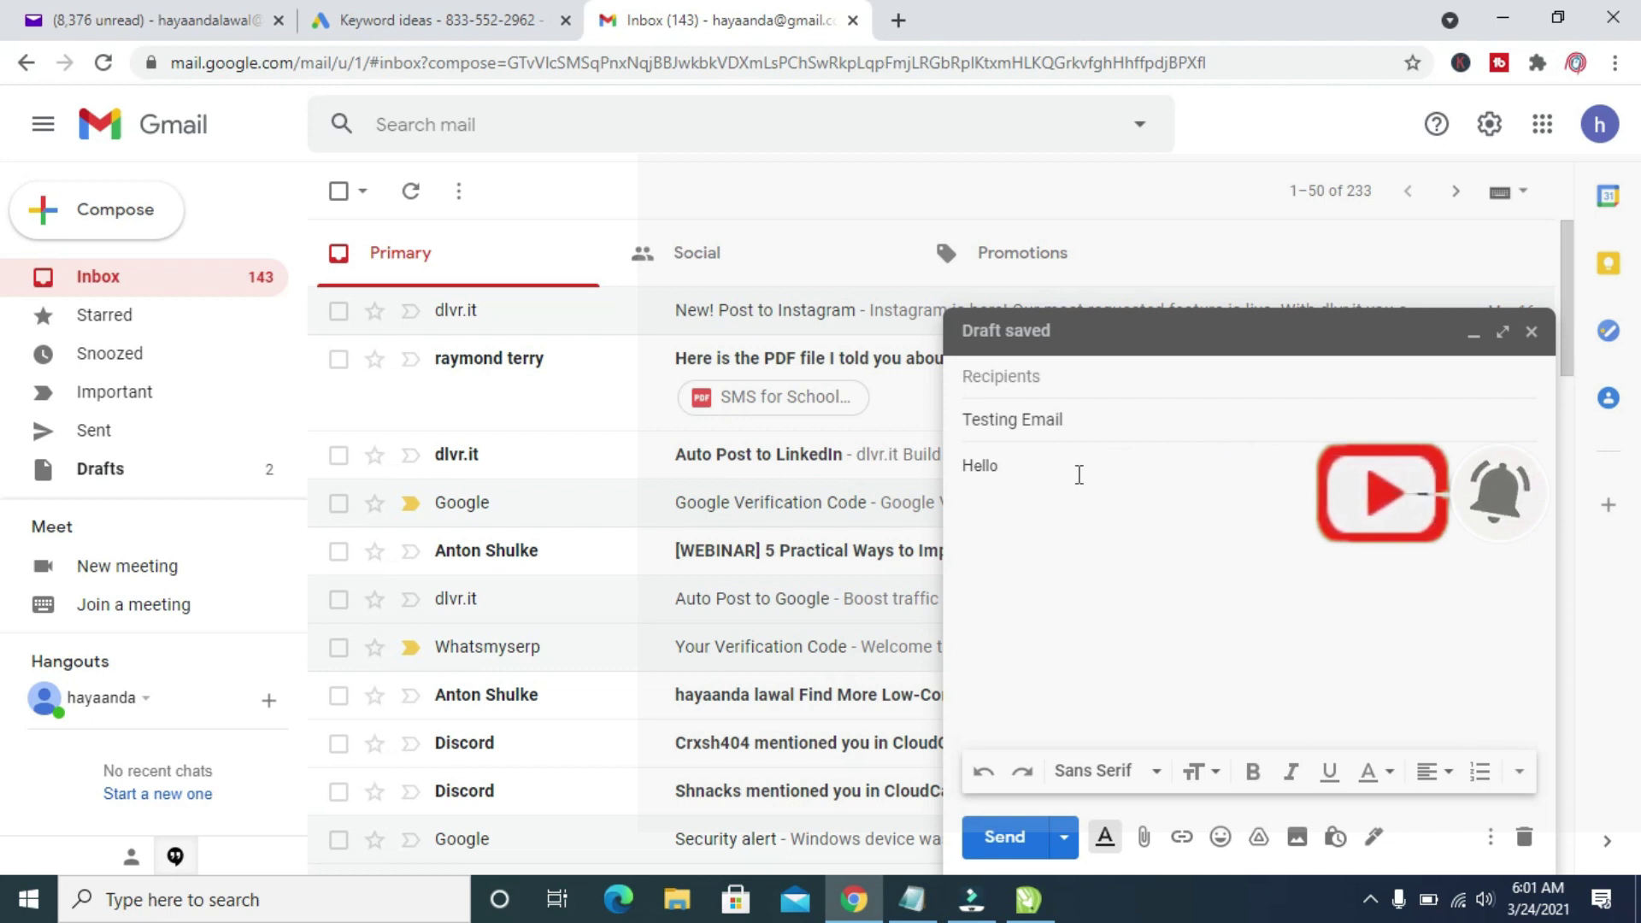
type(" Viewer s")
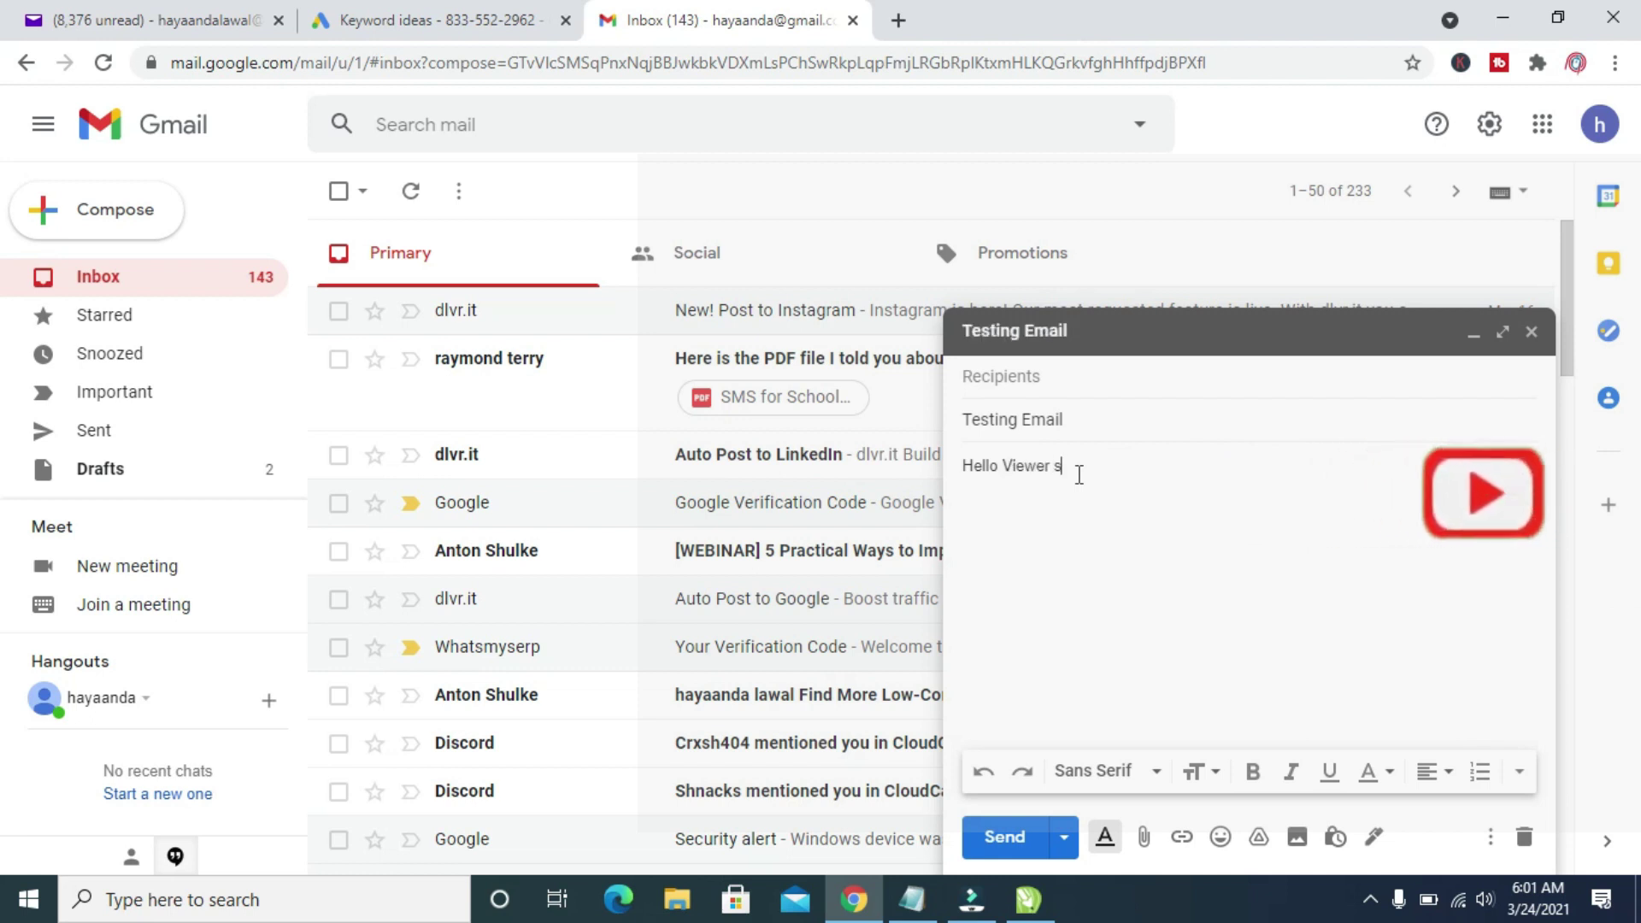
key("BackSpace")
type("kin")
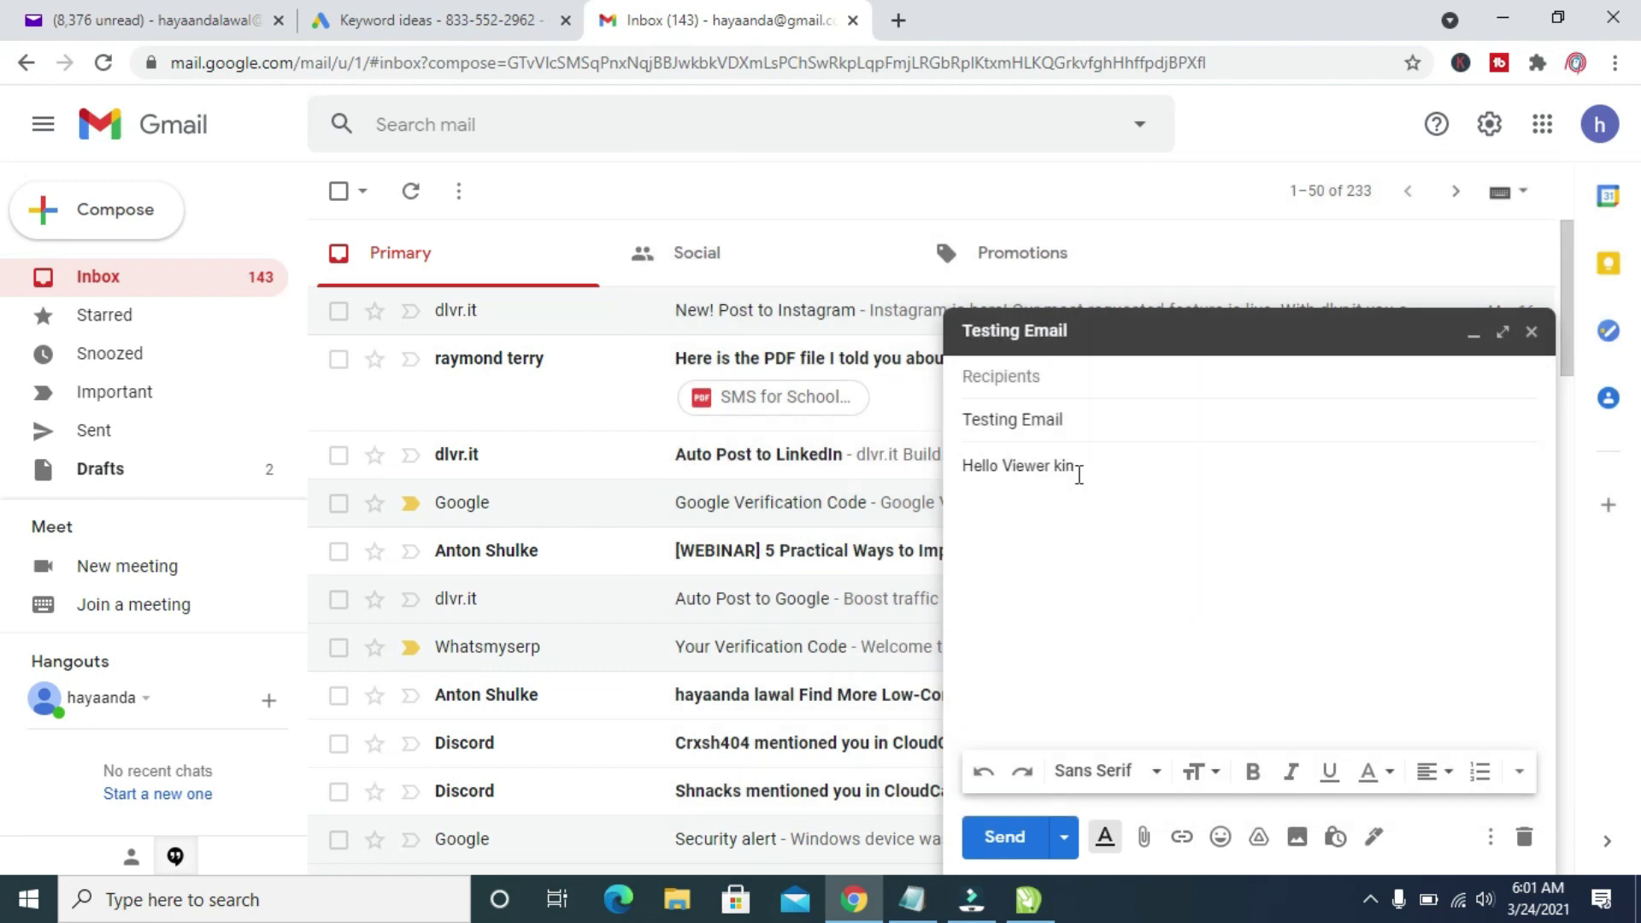
type("dly ssubscribe")
- Enter the recipient's Yahoo e-mail address in the To field
left_click(1051, 386)
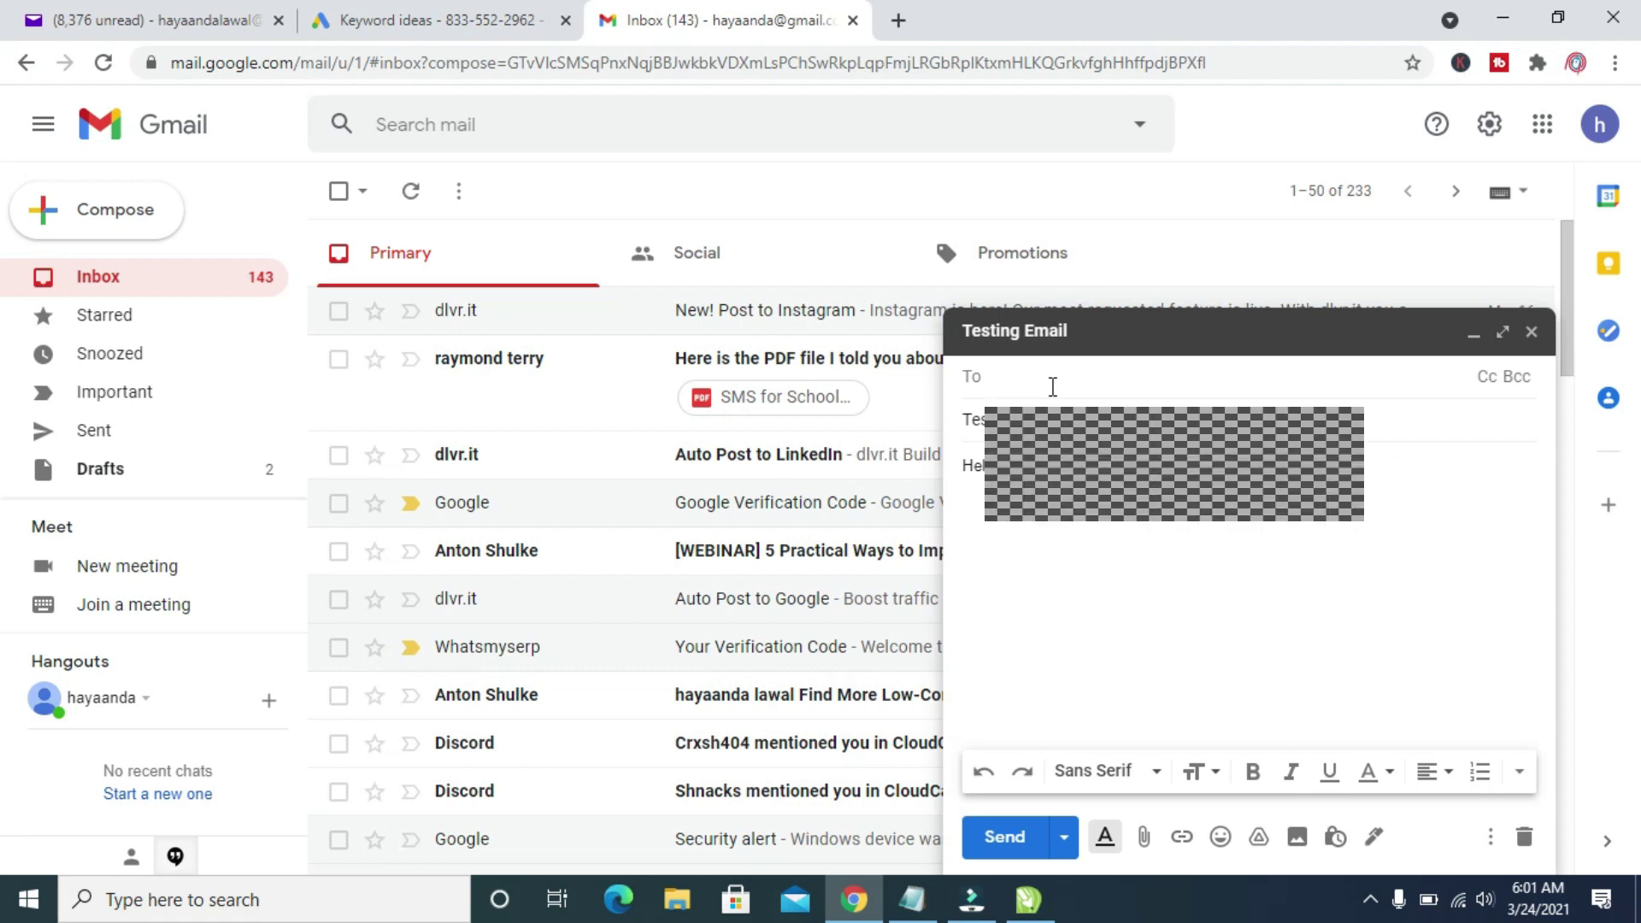
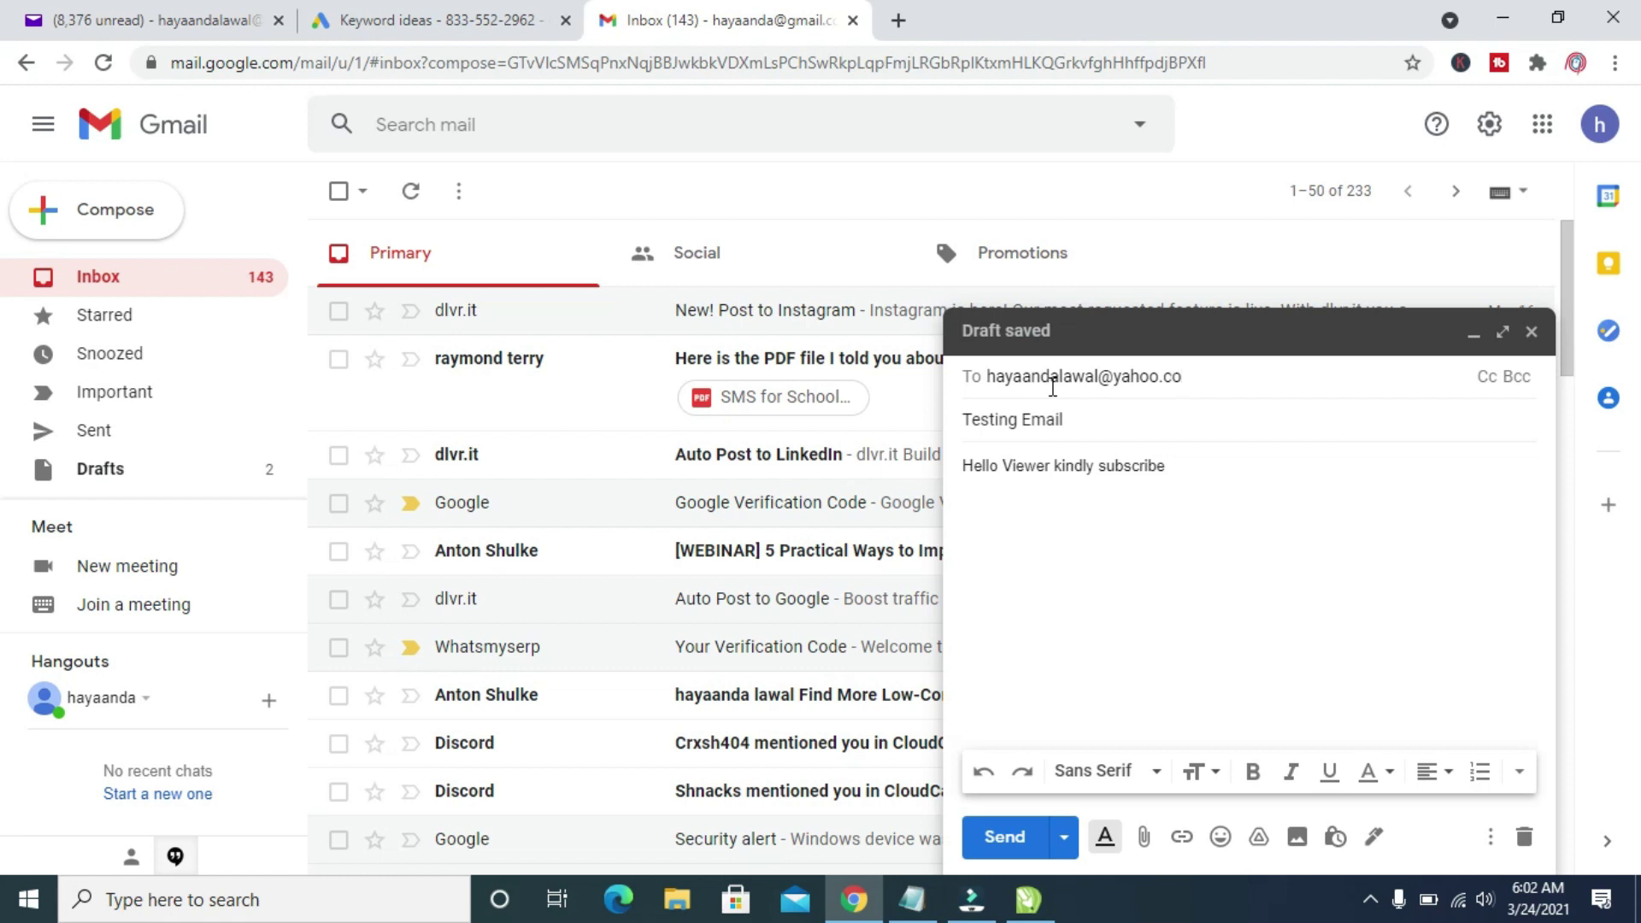
- Confirm the recipient and attach 'Password 123.txt' from the Desktop
left_click(1102, 592)
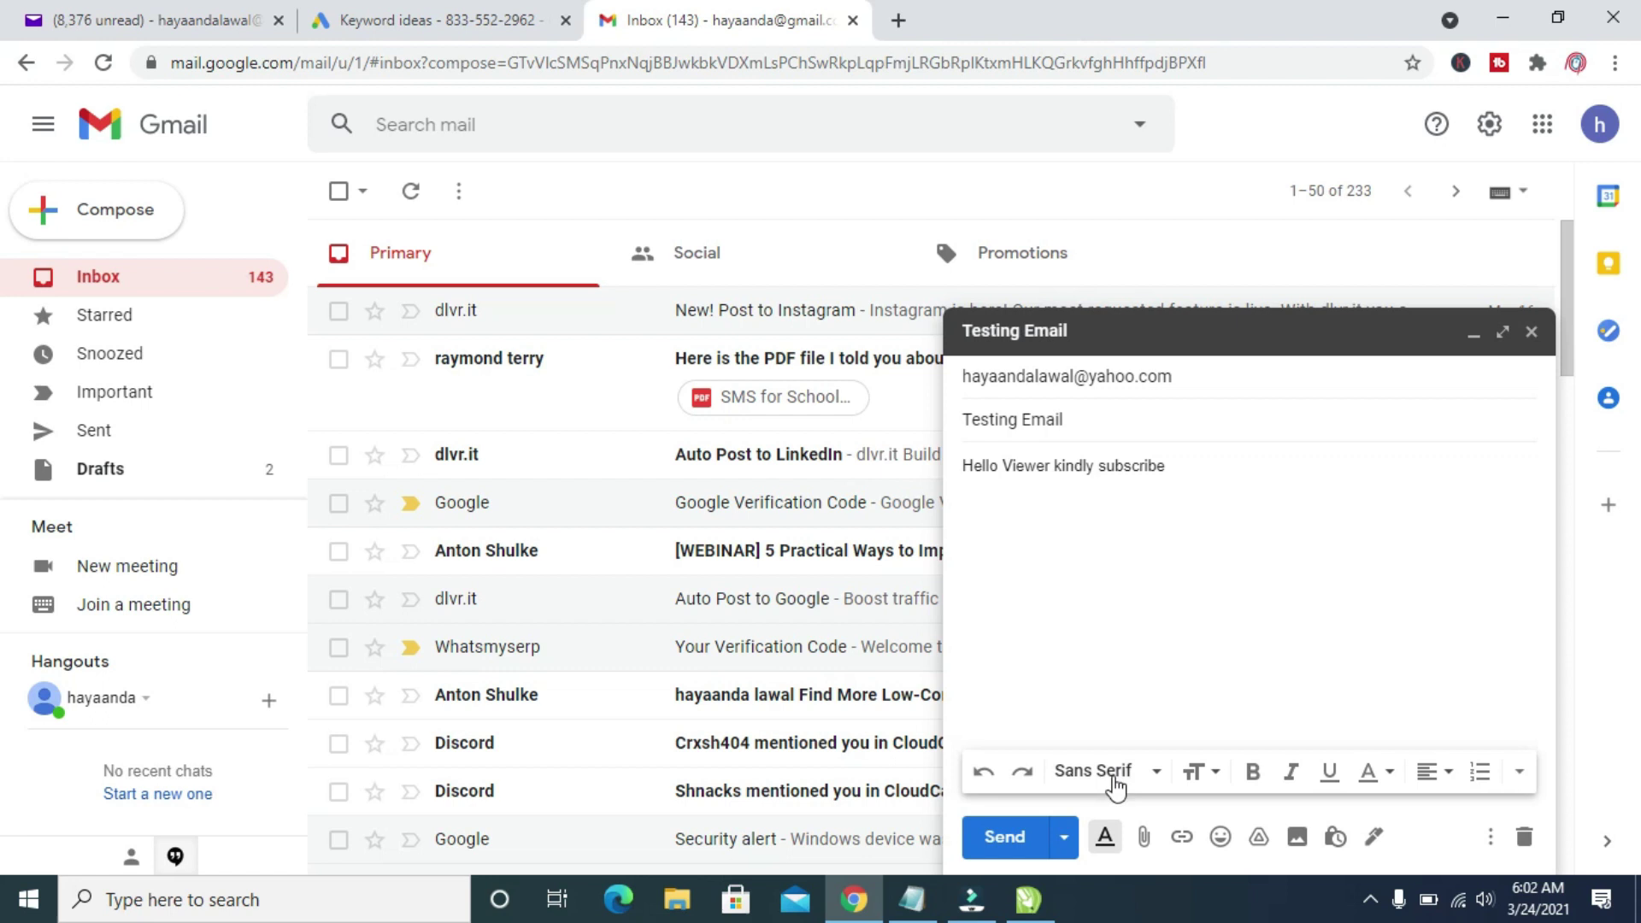
left_click(1144, 839)
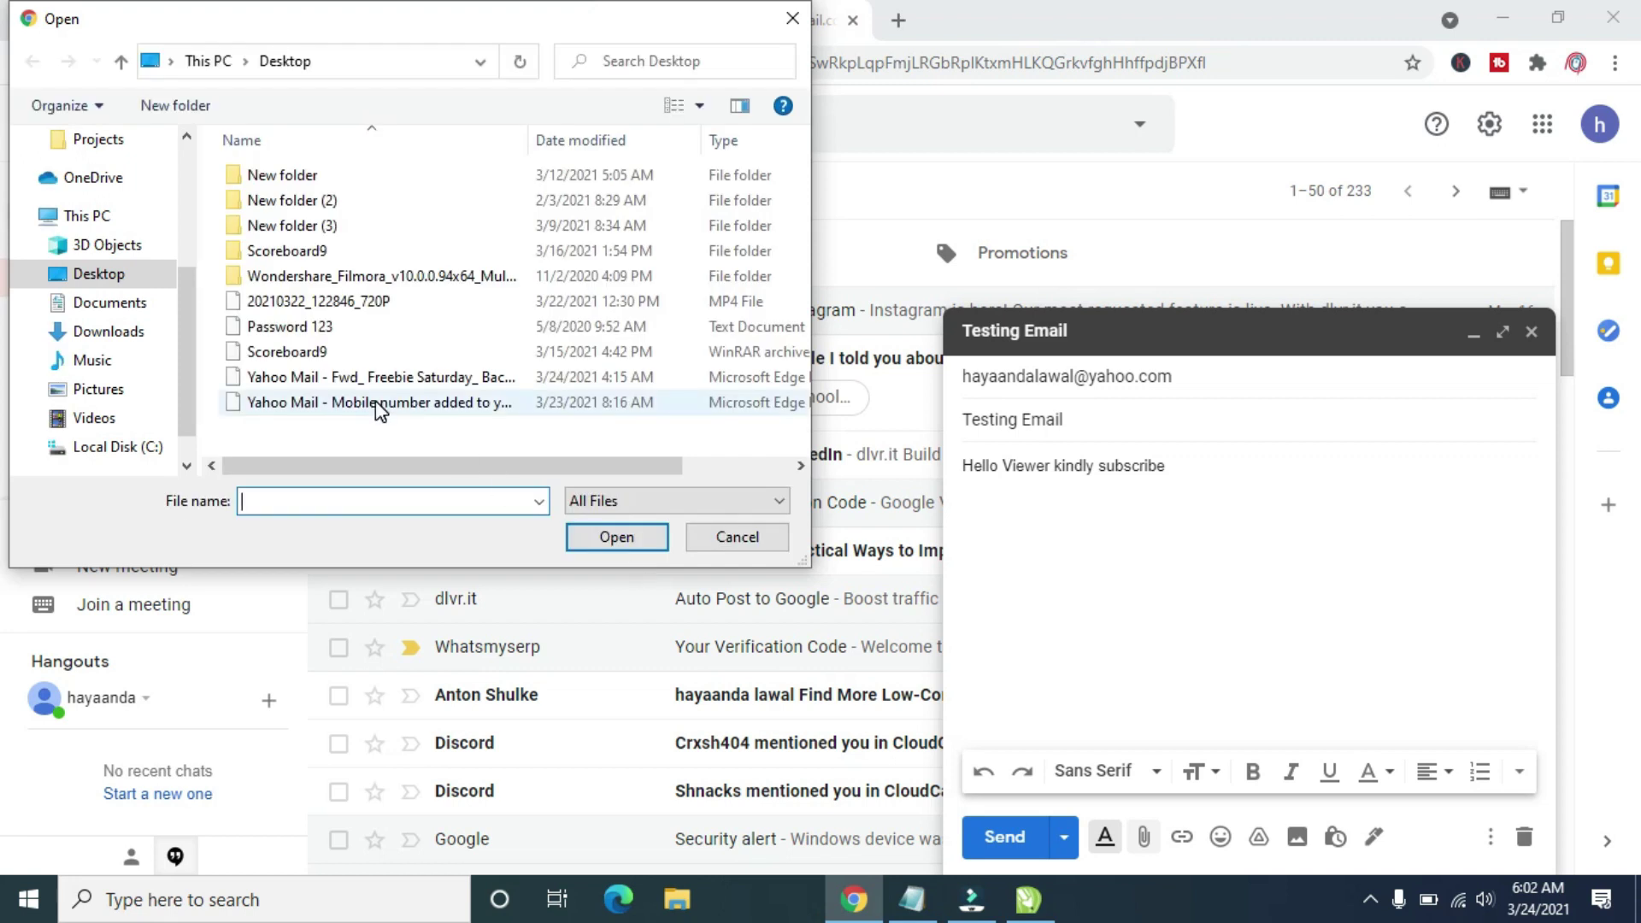
left_click(279, 329)
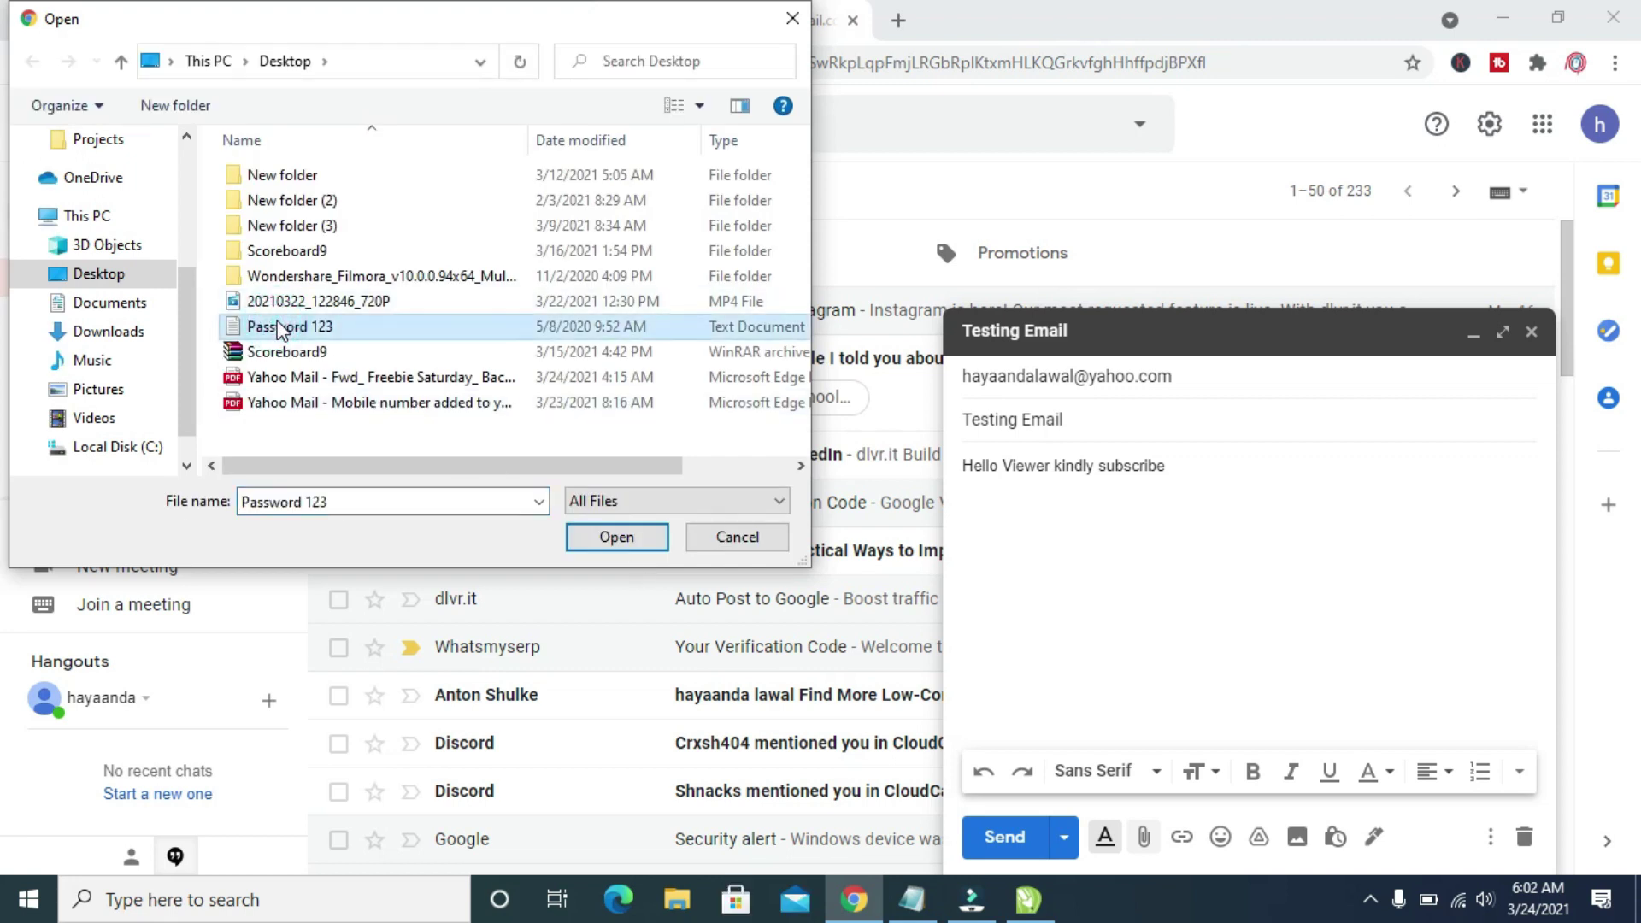
left_click(617, 537)
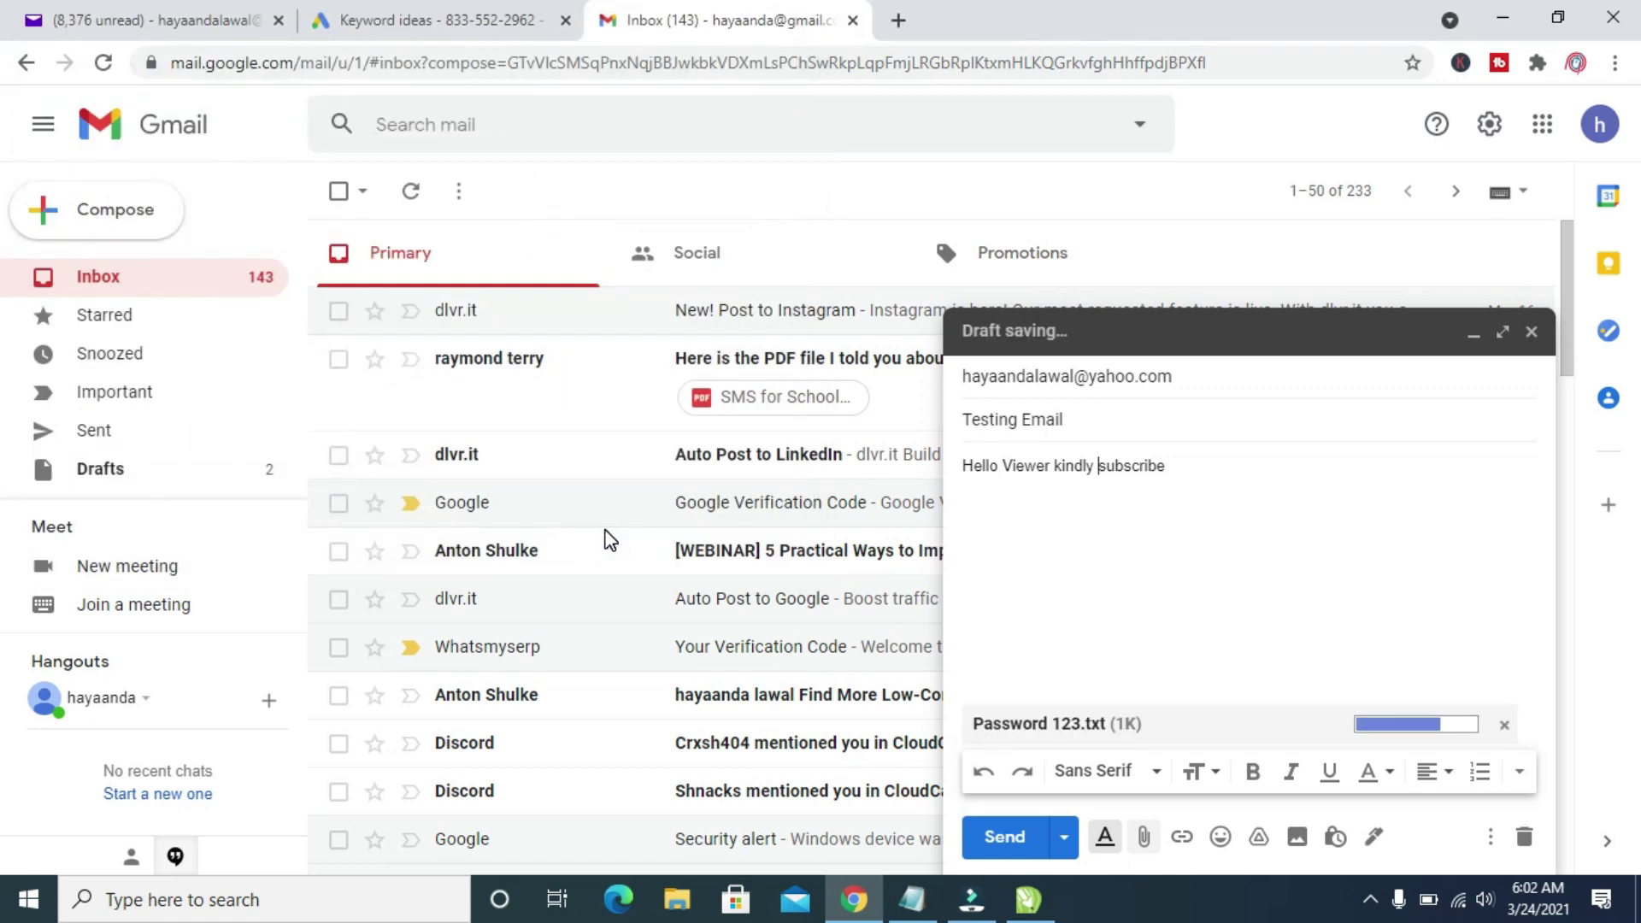
- Send the 'Testing Email' message, check it in Sent, then return to the Inbox
left_click(1023, 838)
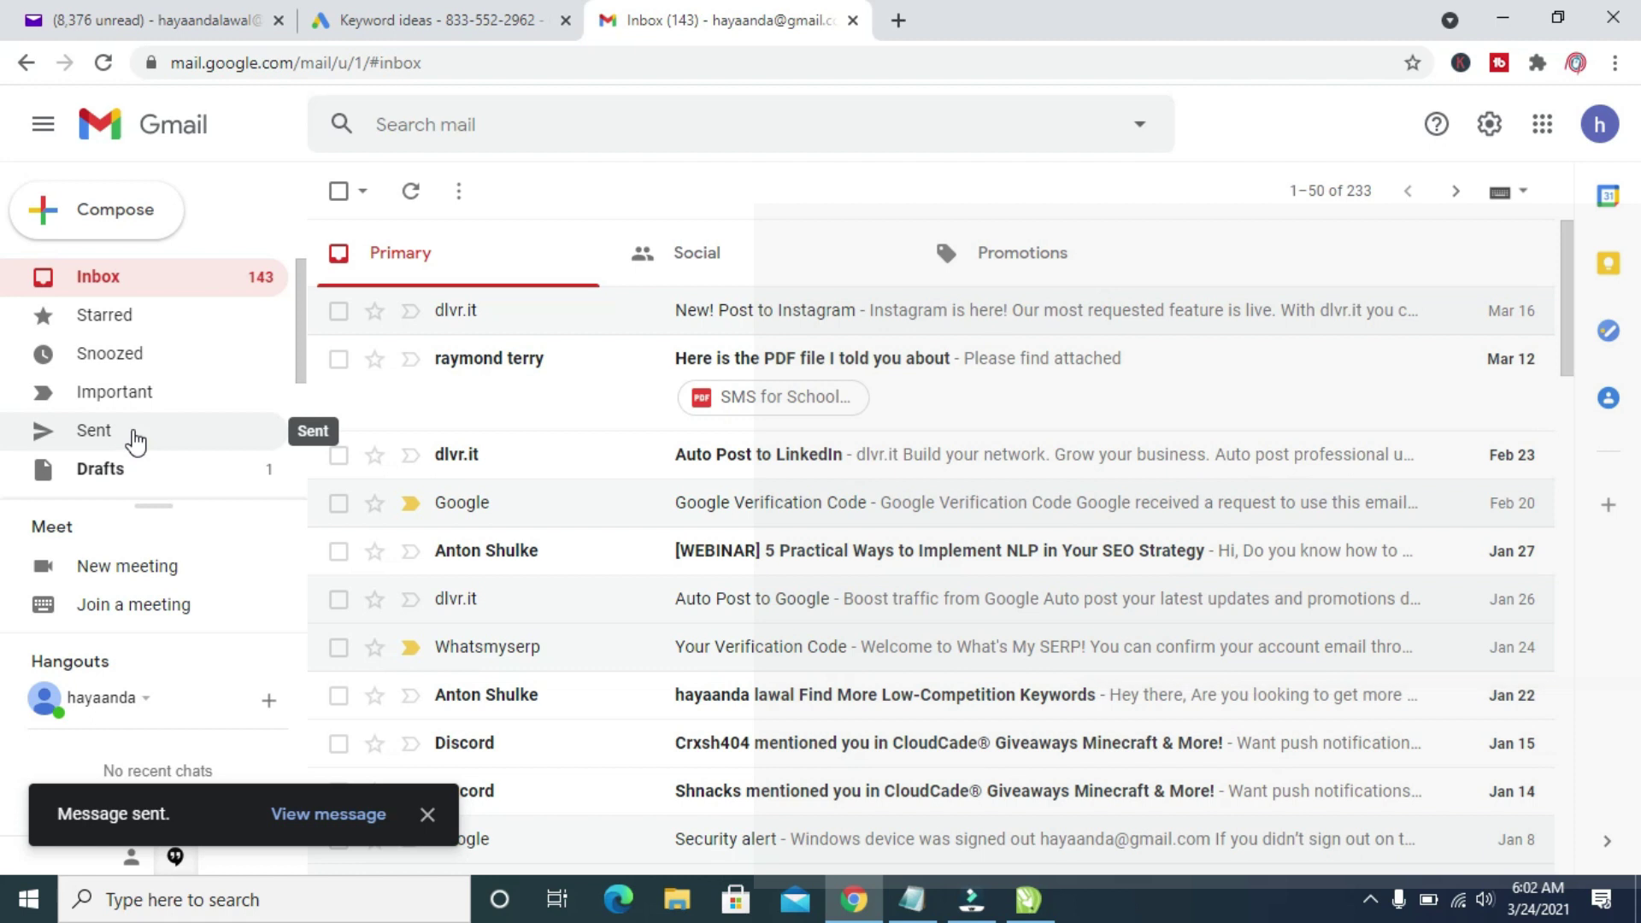
left_click(94, 438)
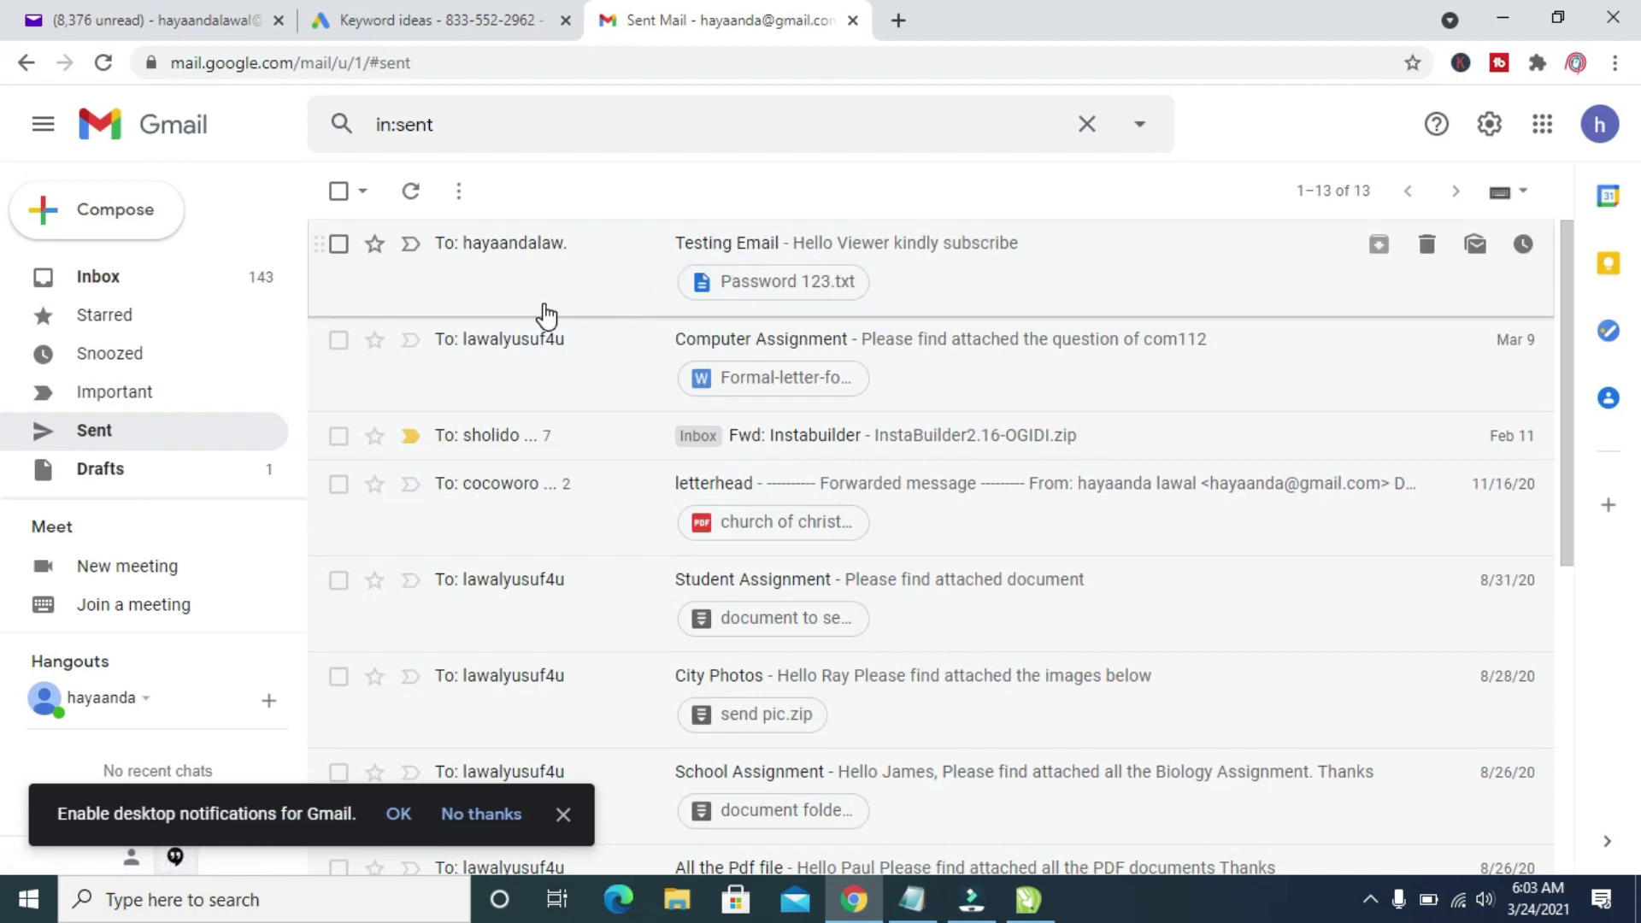
left_click(205, 272)
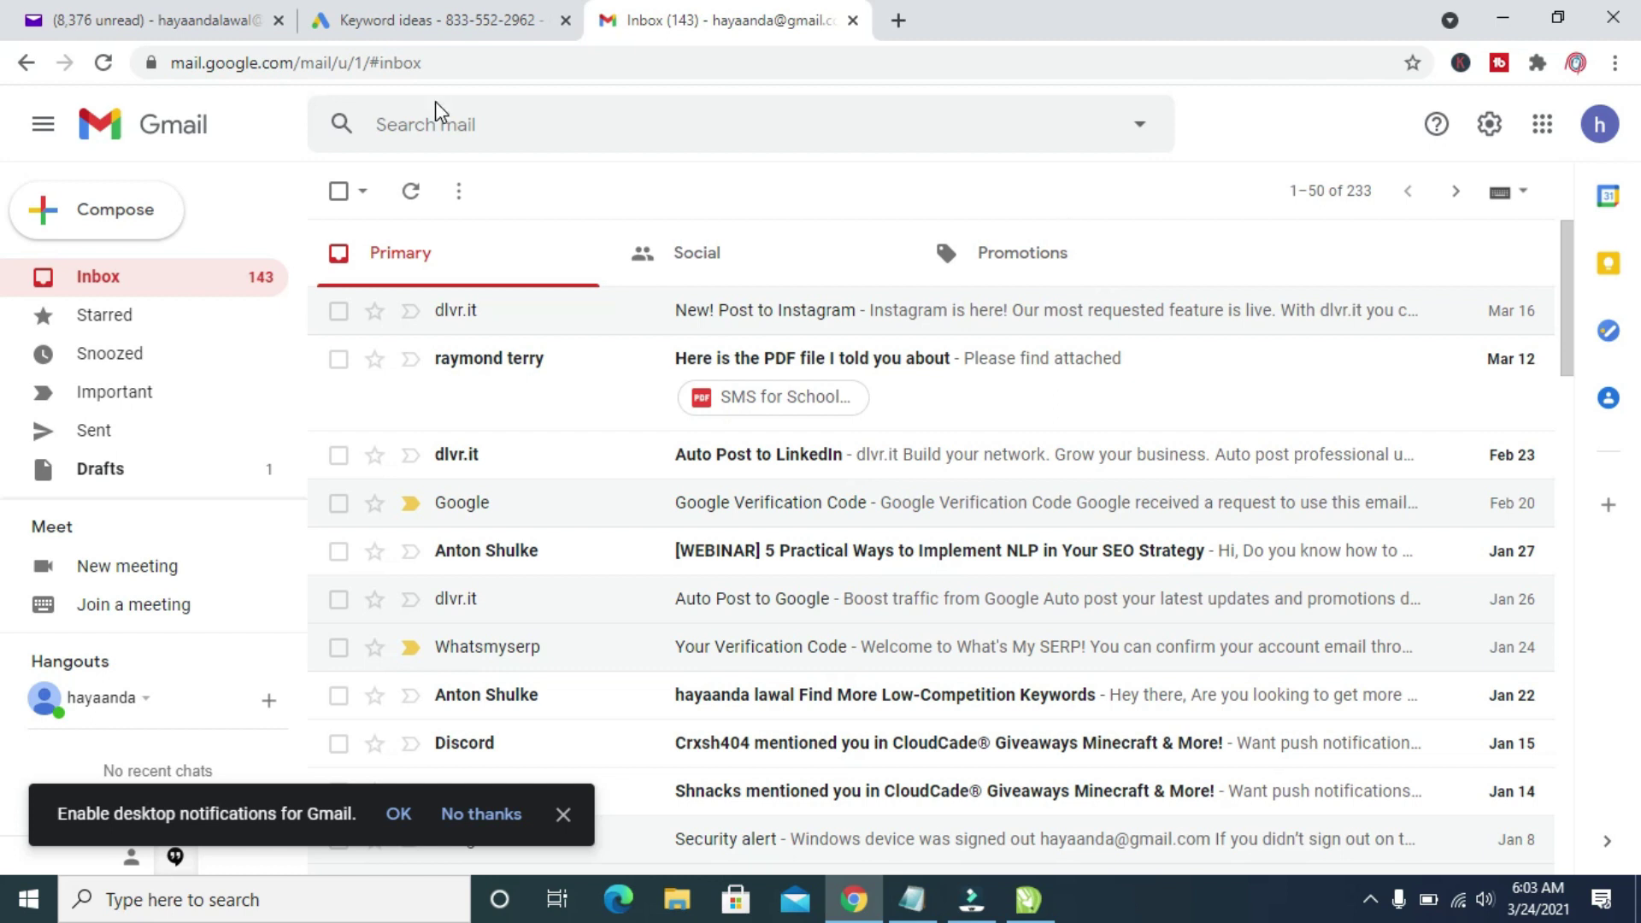
- In the Yahoo Mail tab, reload the inbox so the new 'Testing Email' appears
left_click(167, 21)
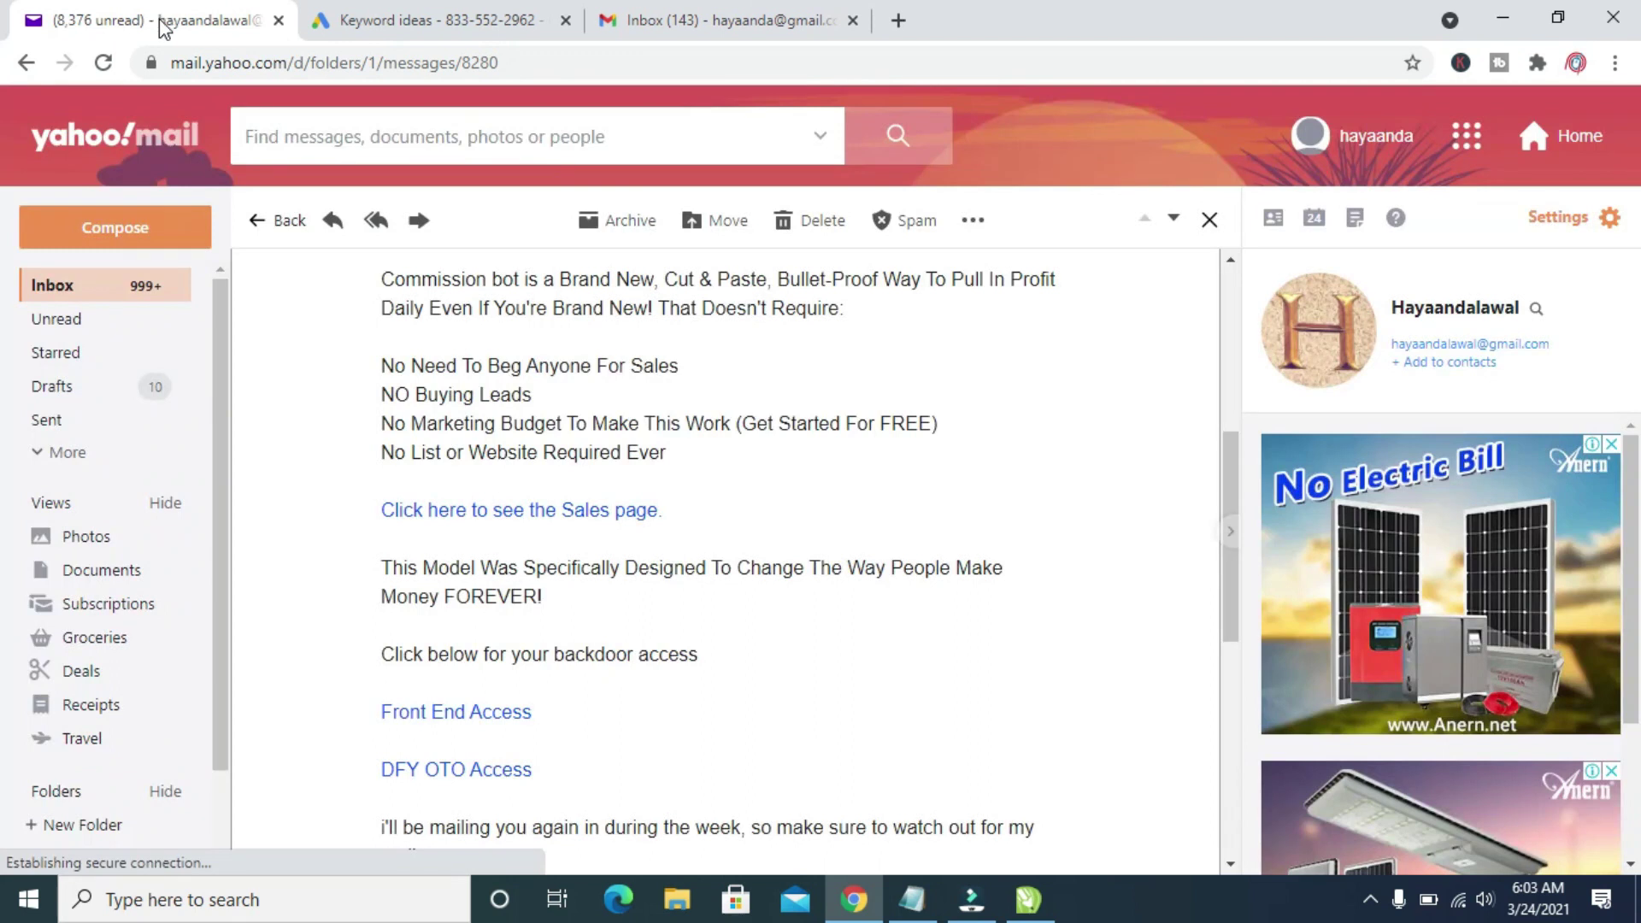
left_click(54, 285)
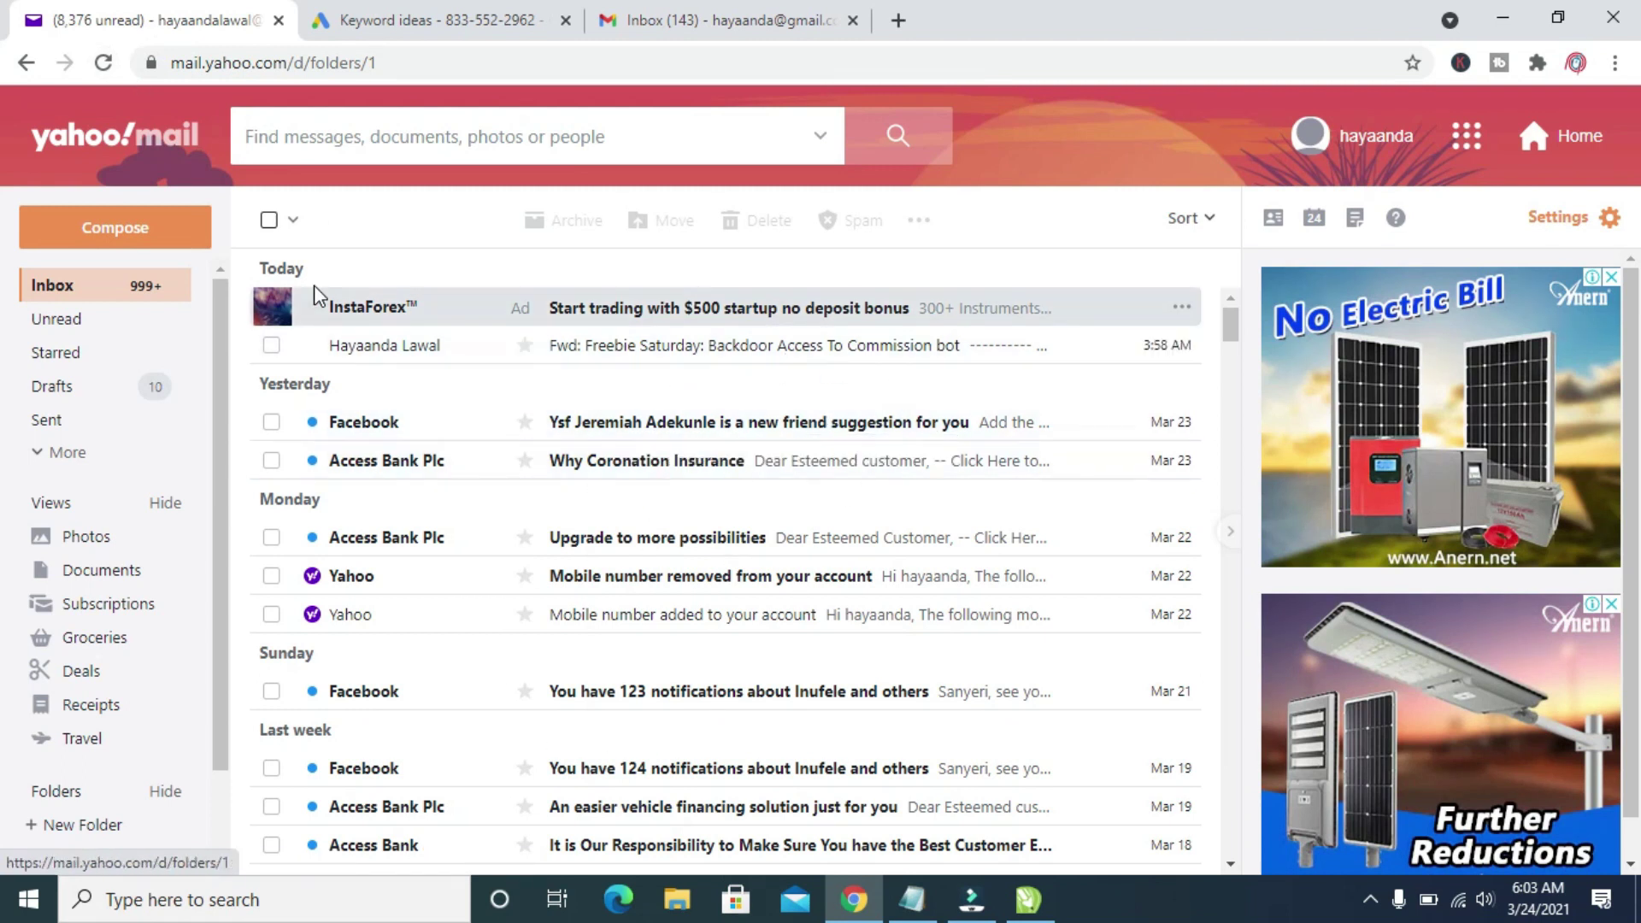
left_click(104, 62)
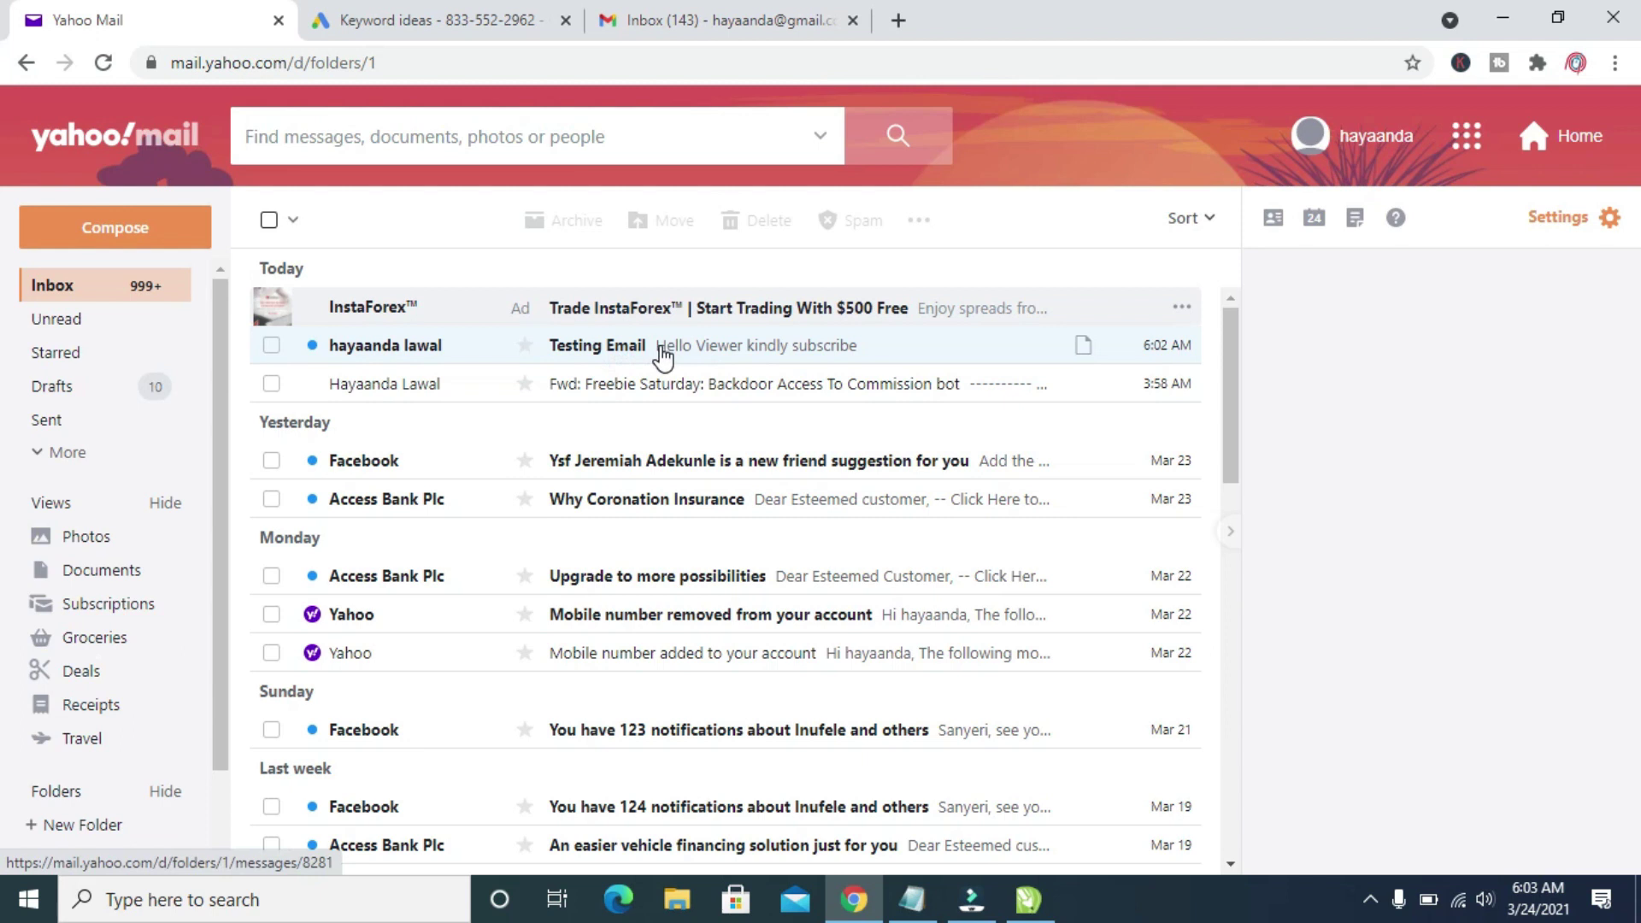
- Open 'Testing Email' in Yahoo to view its body and 'Password 123.txt' attachment
left_click(659, 346)
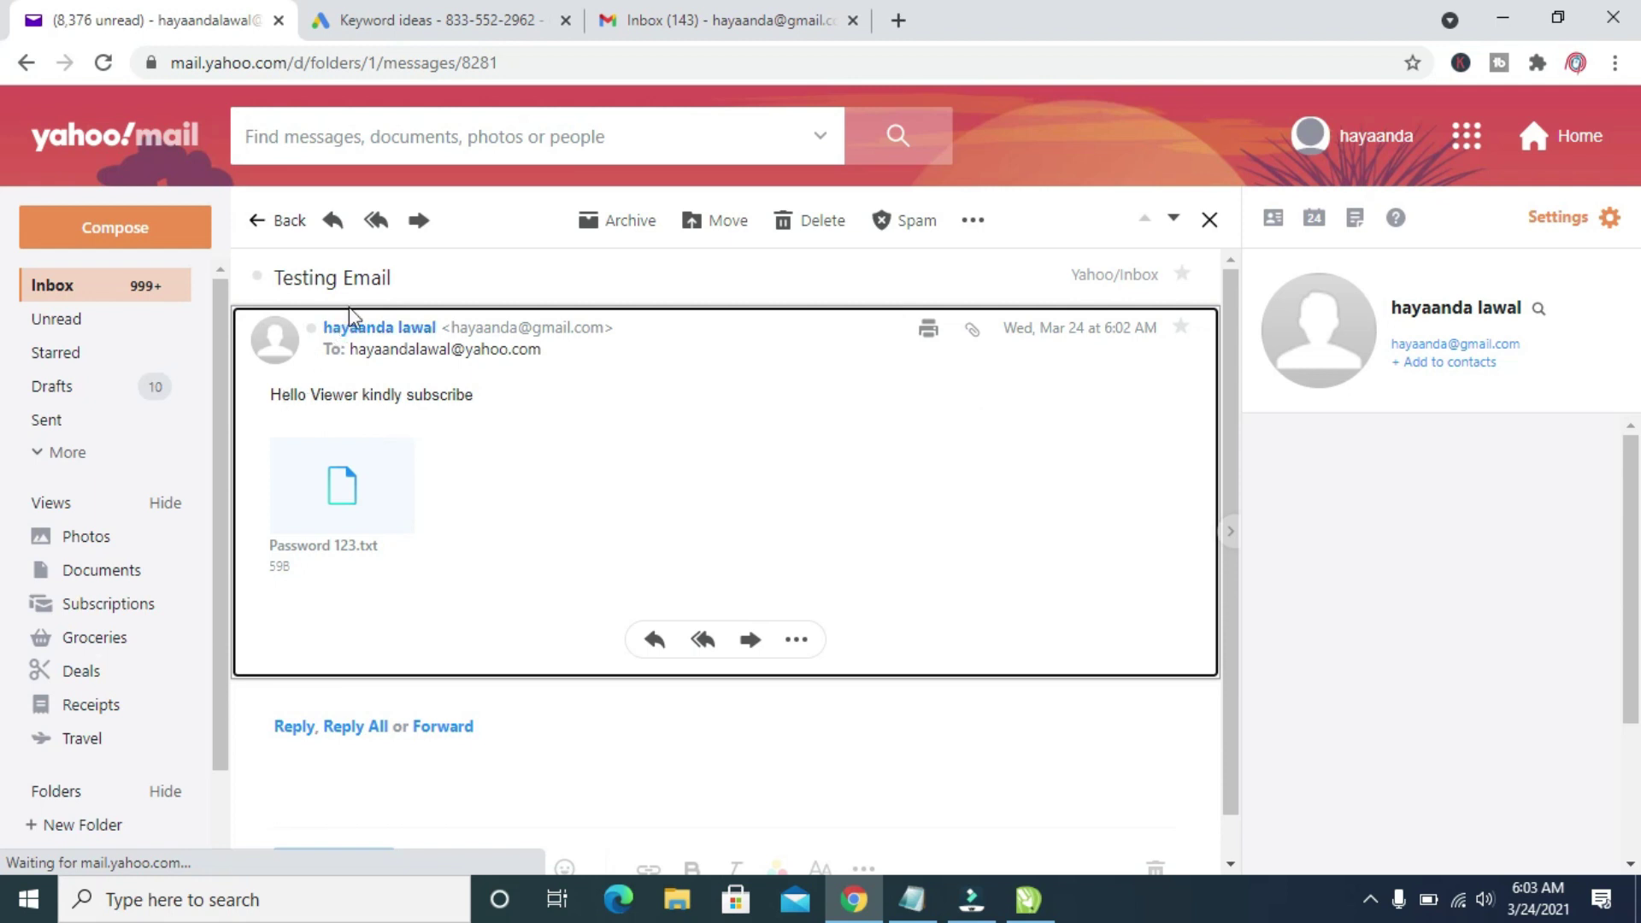
left_click_drag(272, 398, 340, 505)
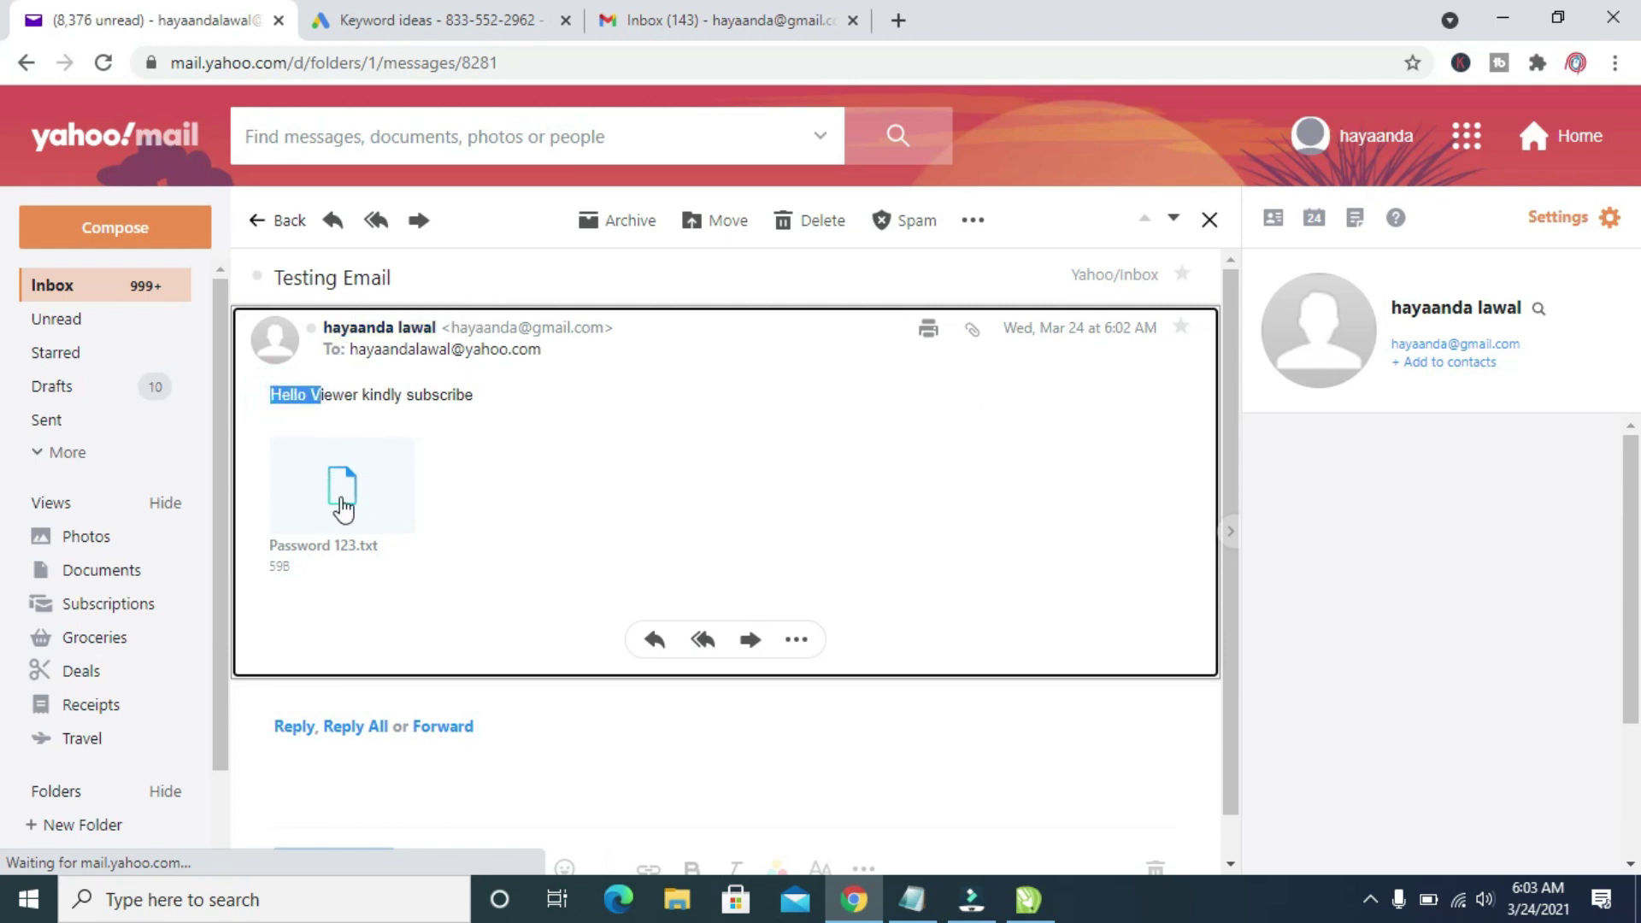
left_click(339, 278)
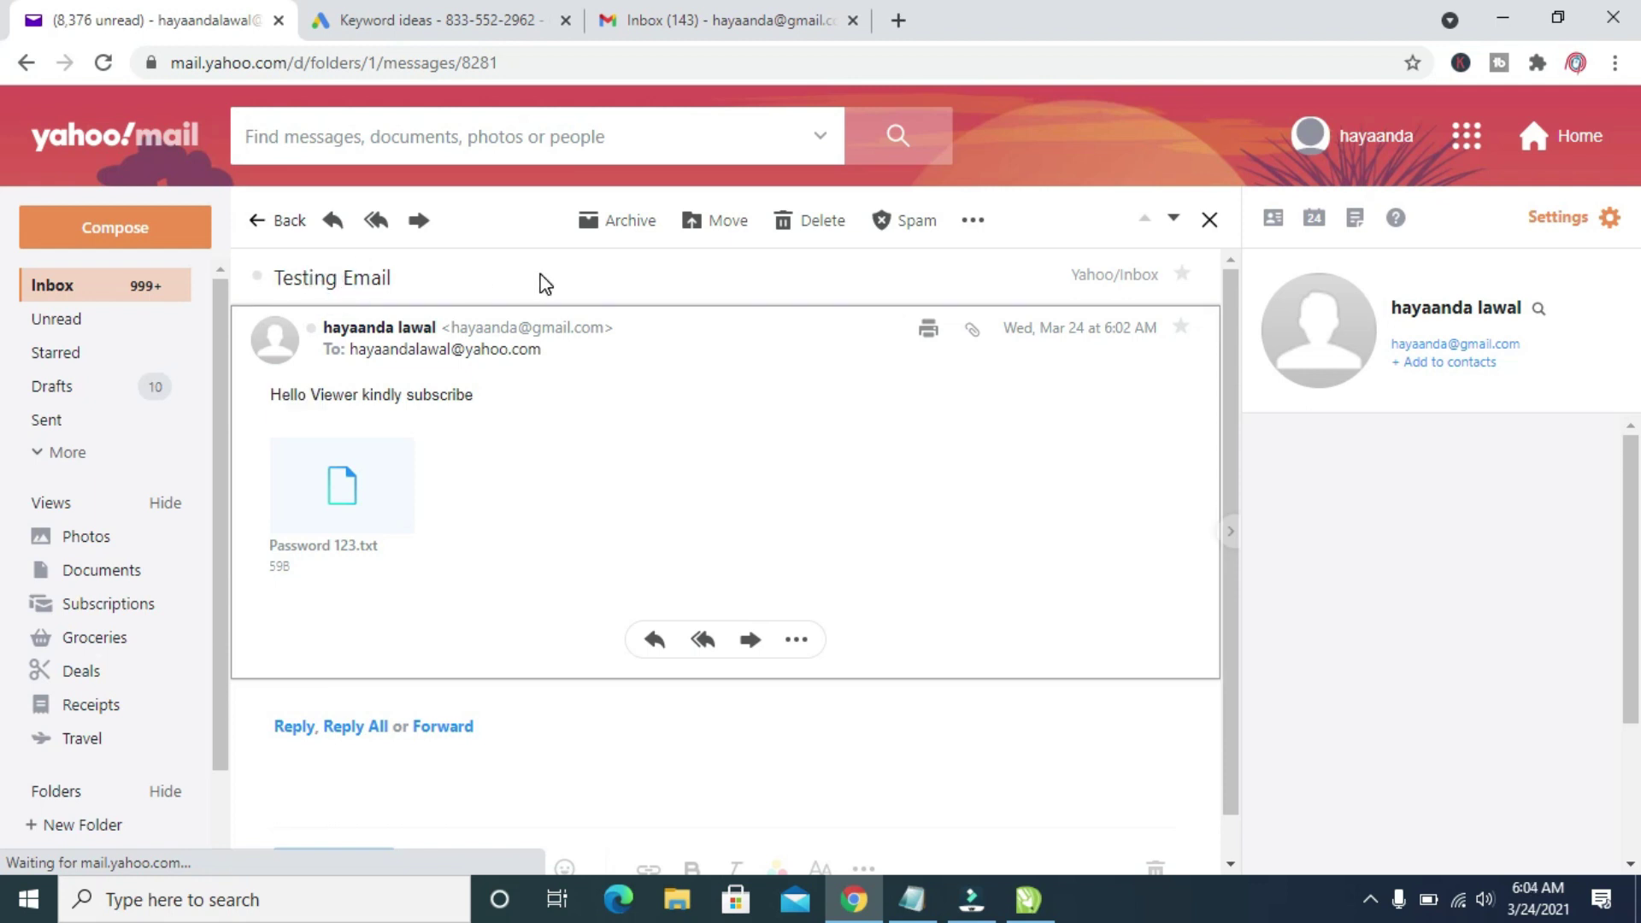